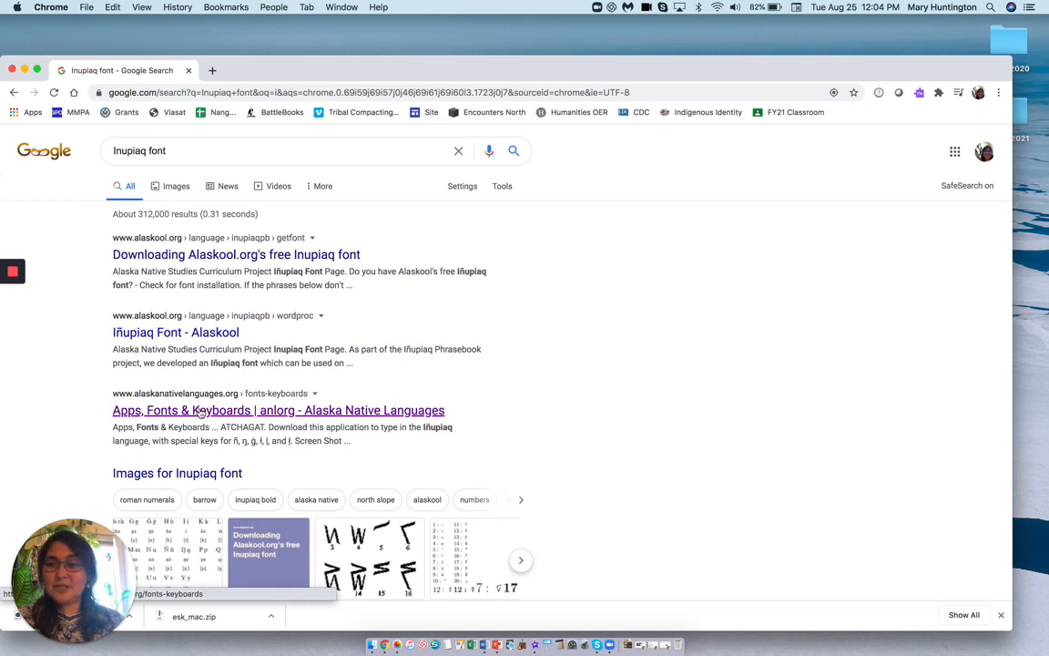
Follow the Alaska Native Languages "Apps, Fonts & Keyboards" search result through its Keyboards section to Languagegeek's Iñupiaq/Inupiaq keyboard downloads
click(201, 411)
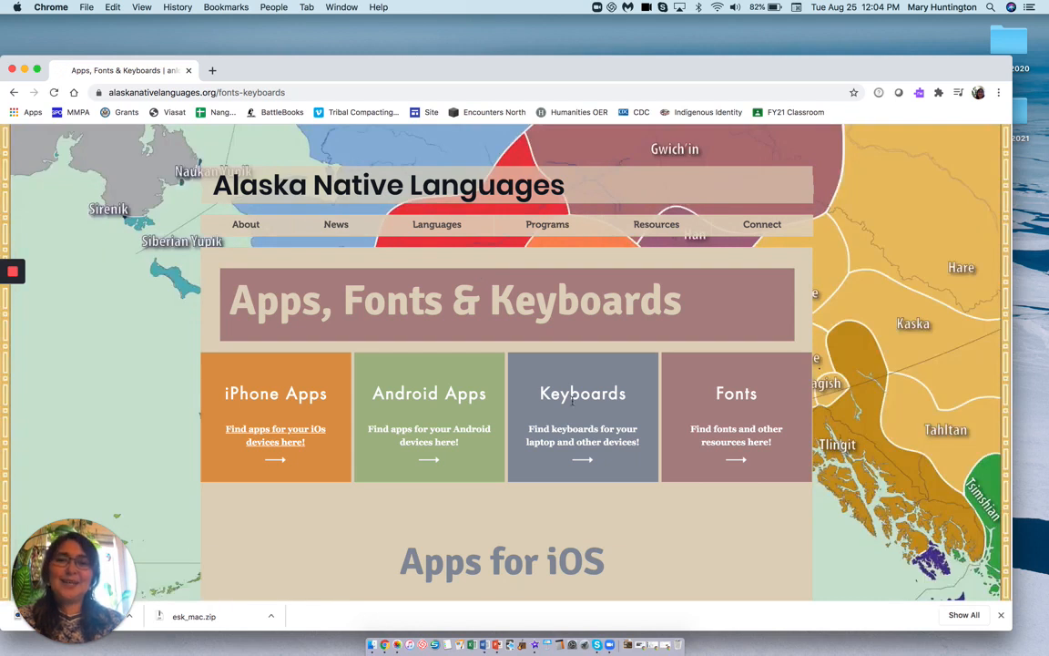
click(583, 460)
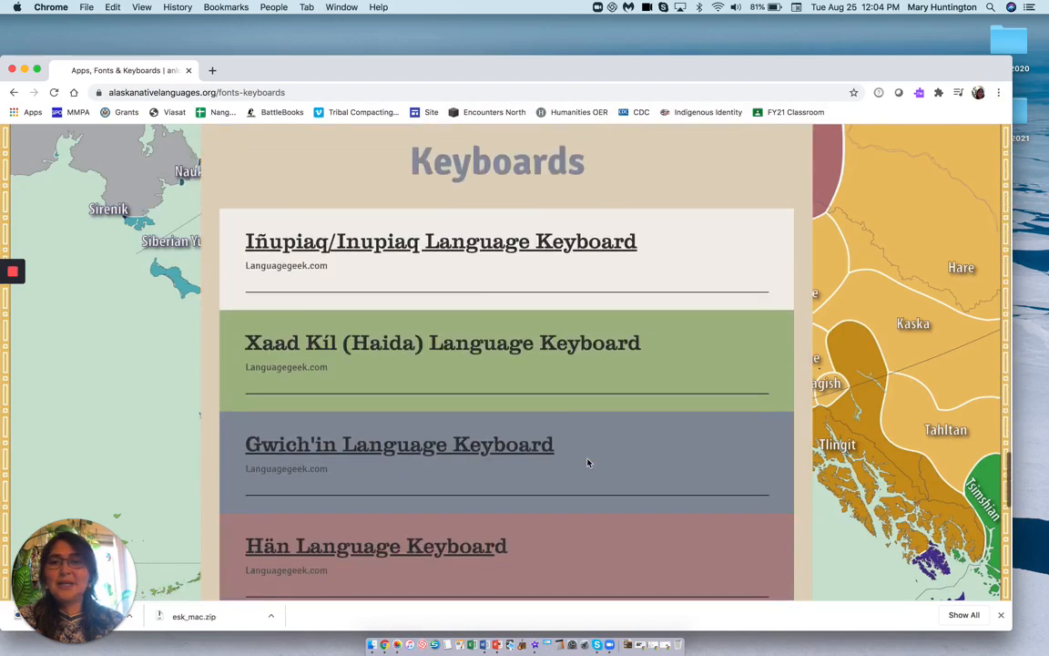
click(460, 246)
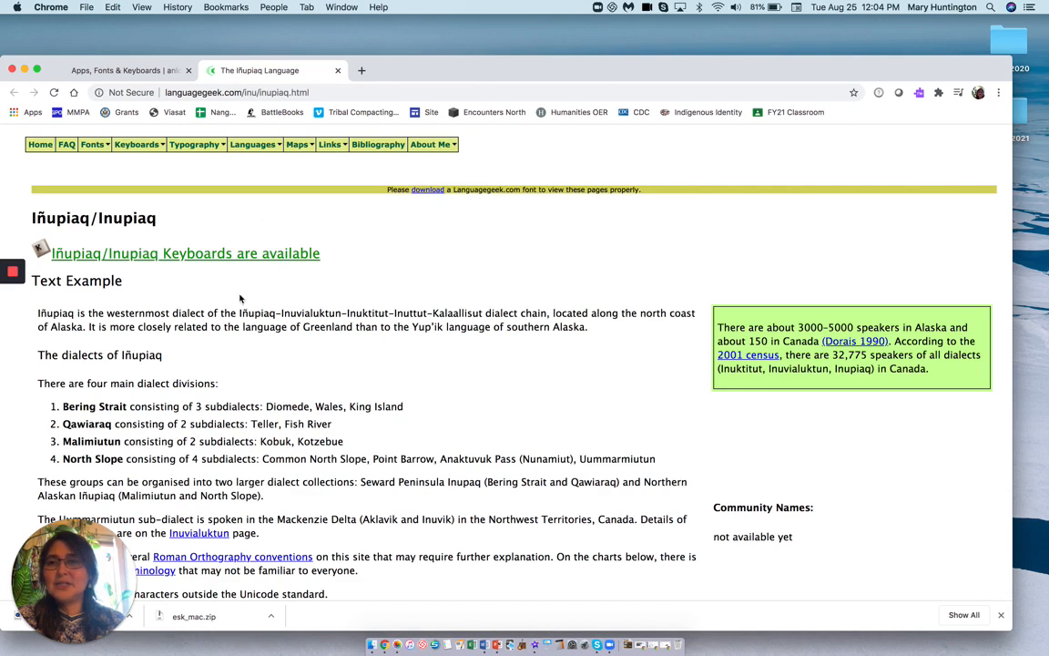
click(232, 258)
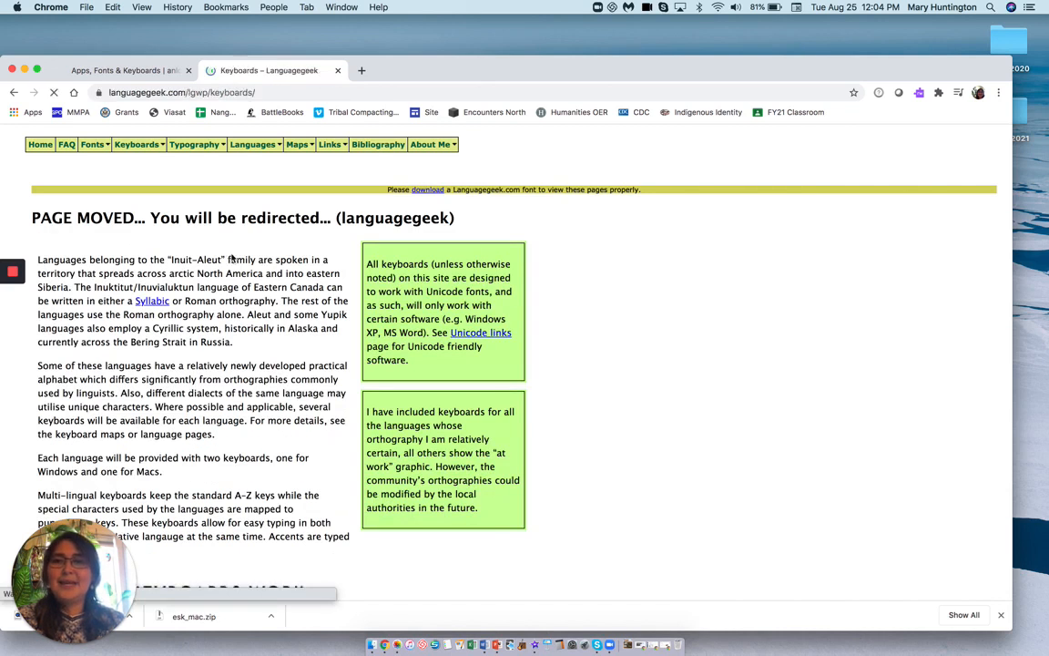
Download the Mac version of the Seward Peninsula Inupiaq keyboard and save it as esk_mac in the Desktop folder
scroll(436, 342, down, 2)
scroll(436, 342, down, 7)
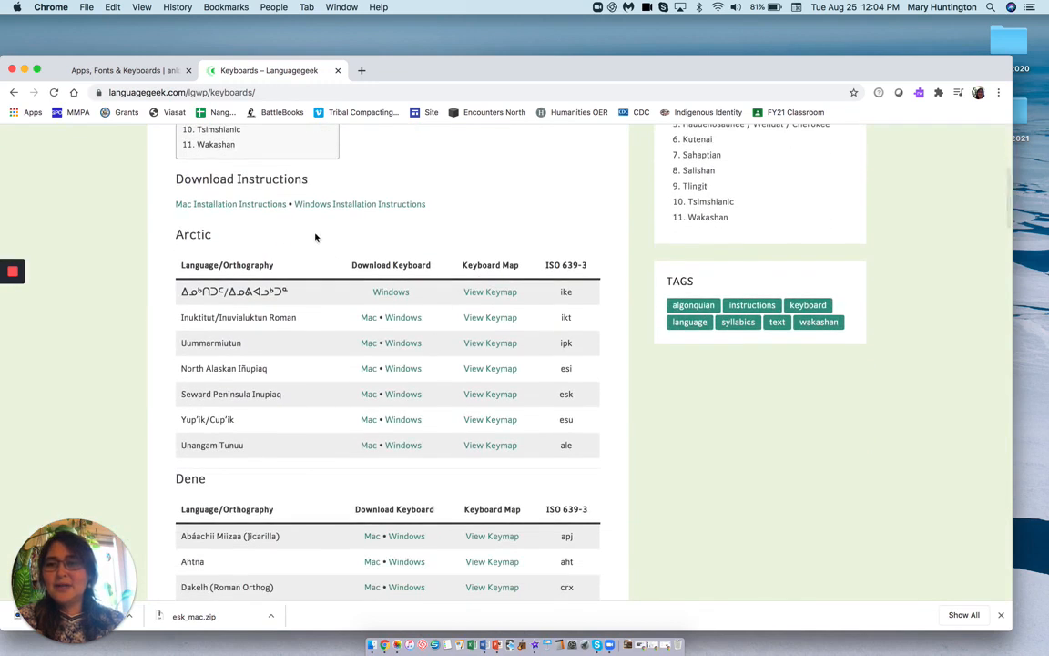
scroll(314, 506, down, 4)
scroll(313, 507, up, 1)
scroll(314, 506, up, 1)
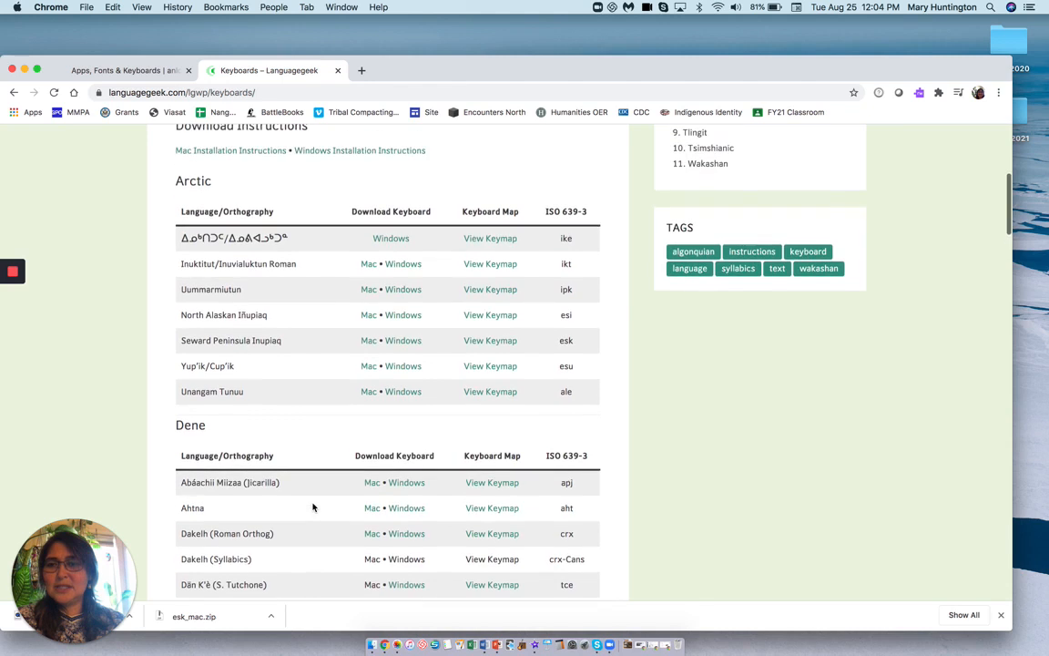
click(370, 343)
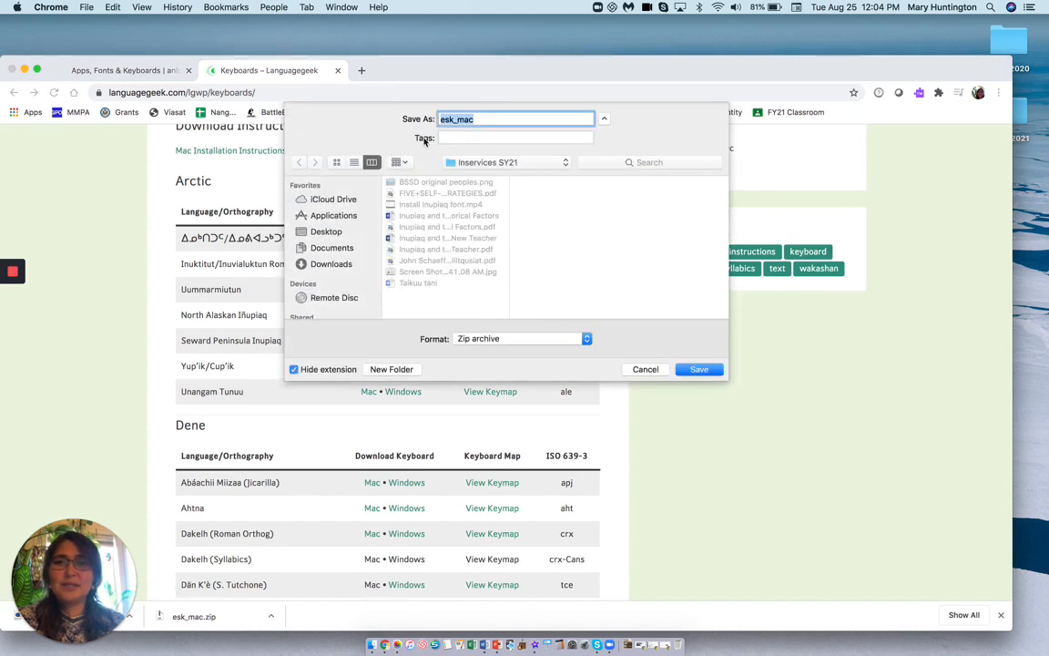
click(329, 234)
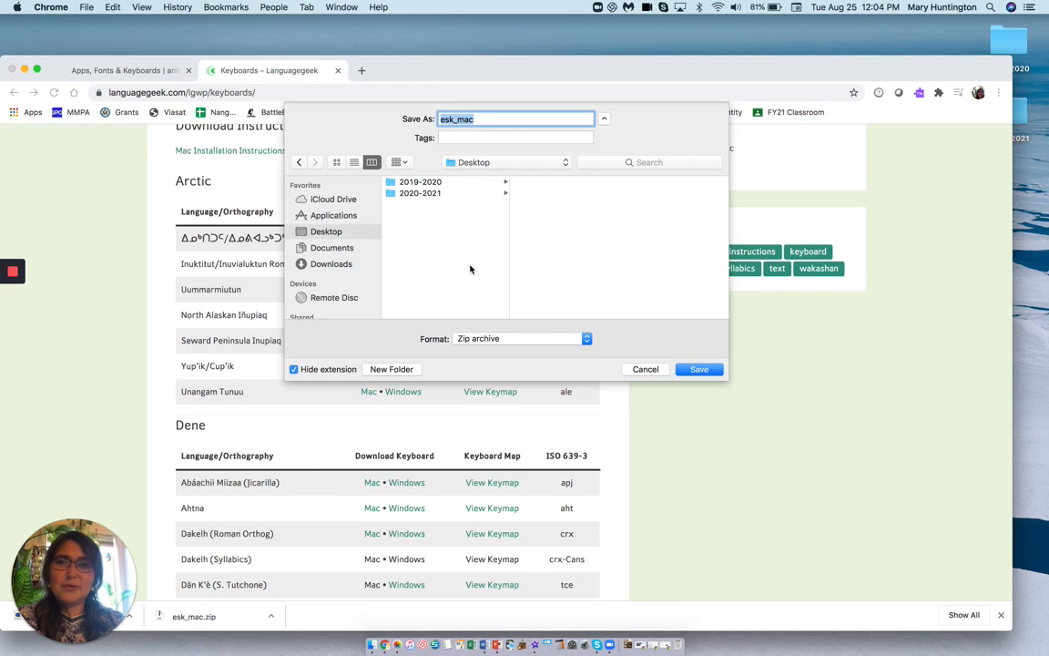
click(697, 370)
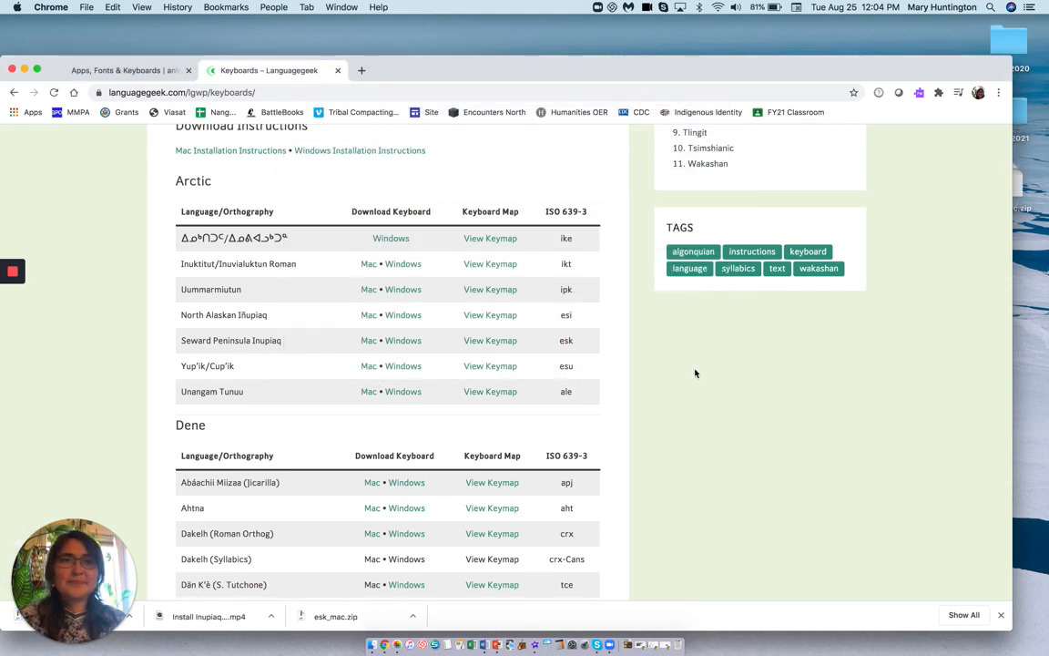
Hide Google Chrome, extract esk_mac.zip on the desktop, and view the Desktop folder in Finder
click(84, 6)
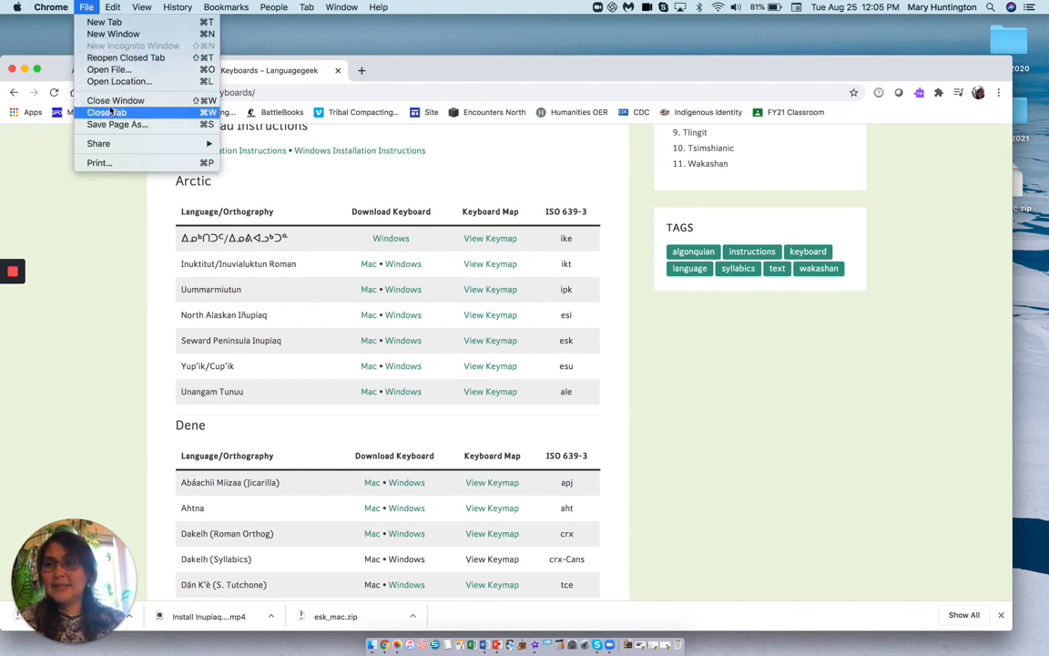
mouse_move(51, 7)
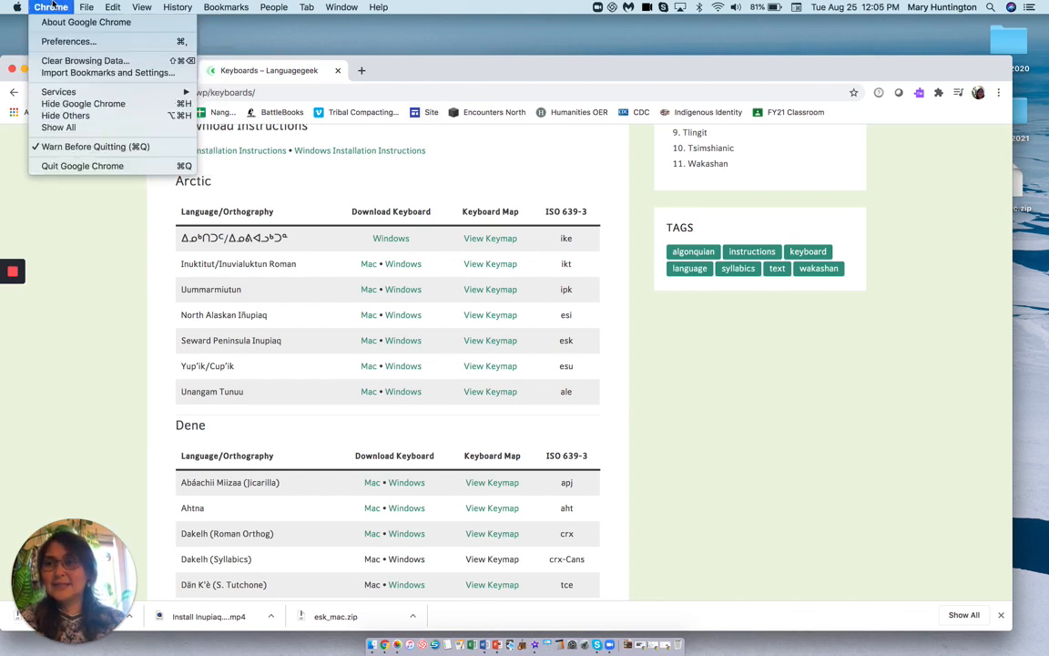
click(70, 106)
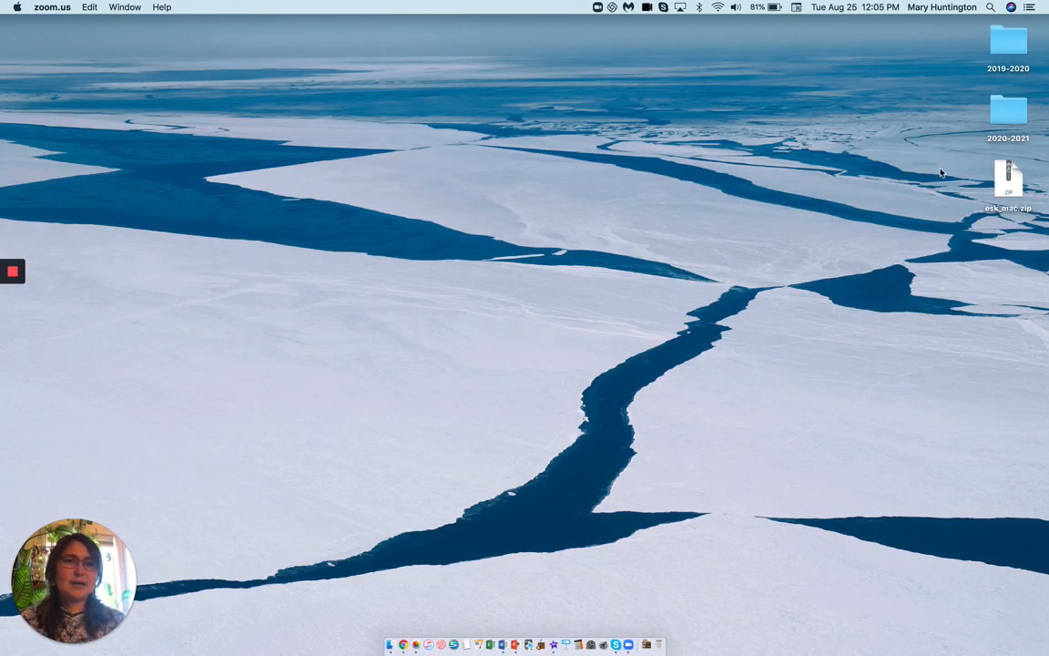
double_click(1007, 181)
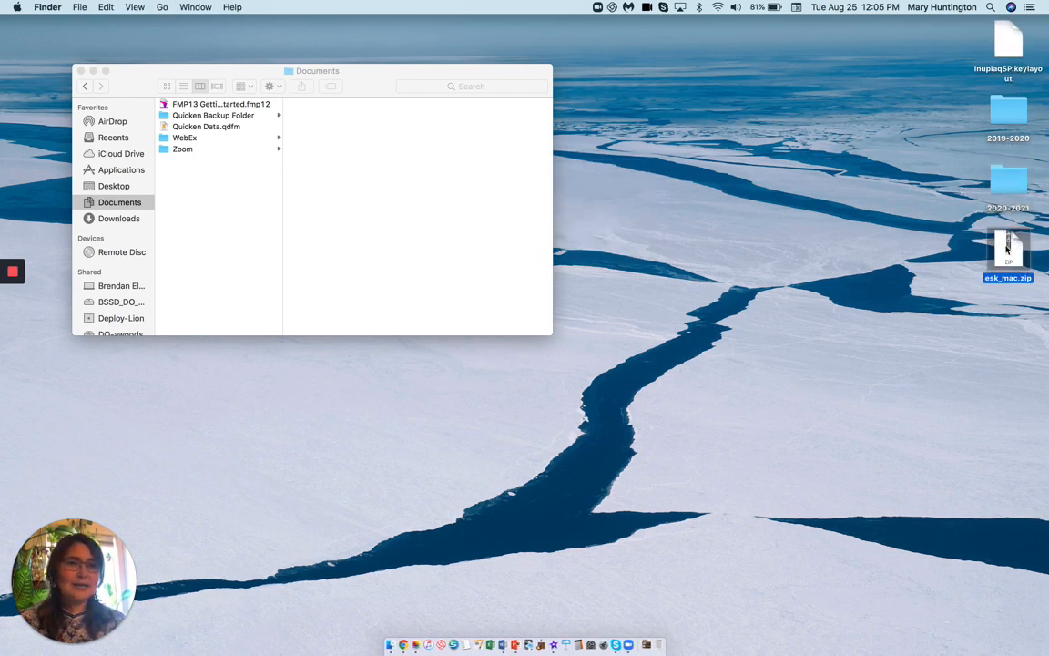
click(112, 189)
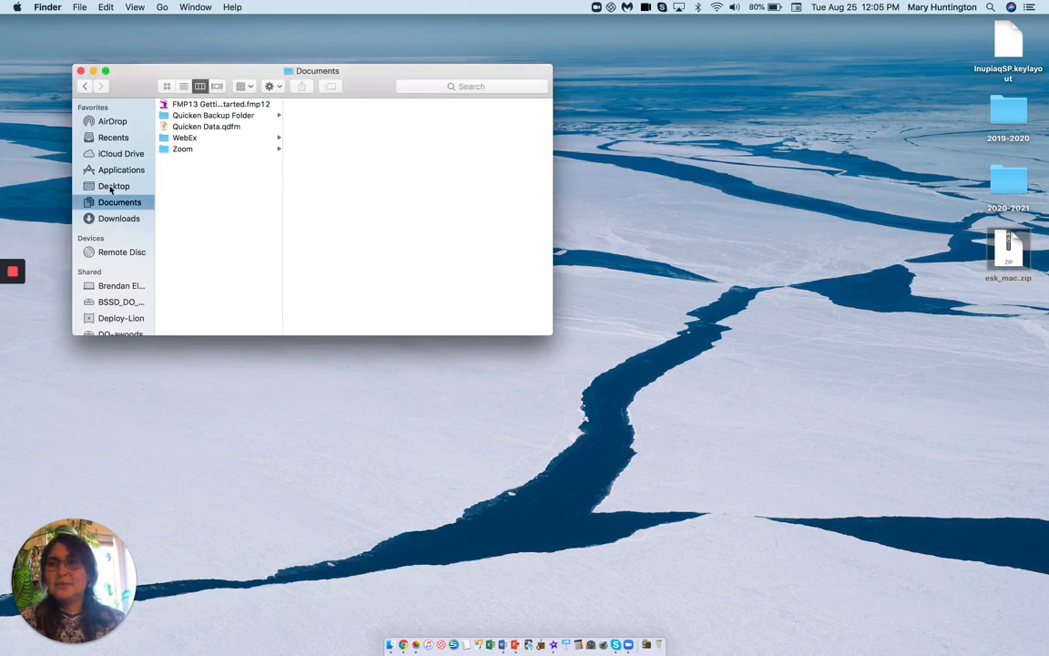
click(112, 187)
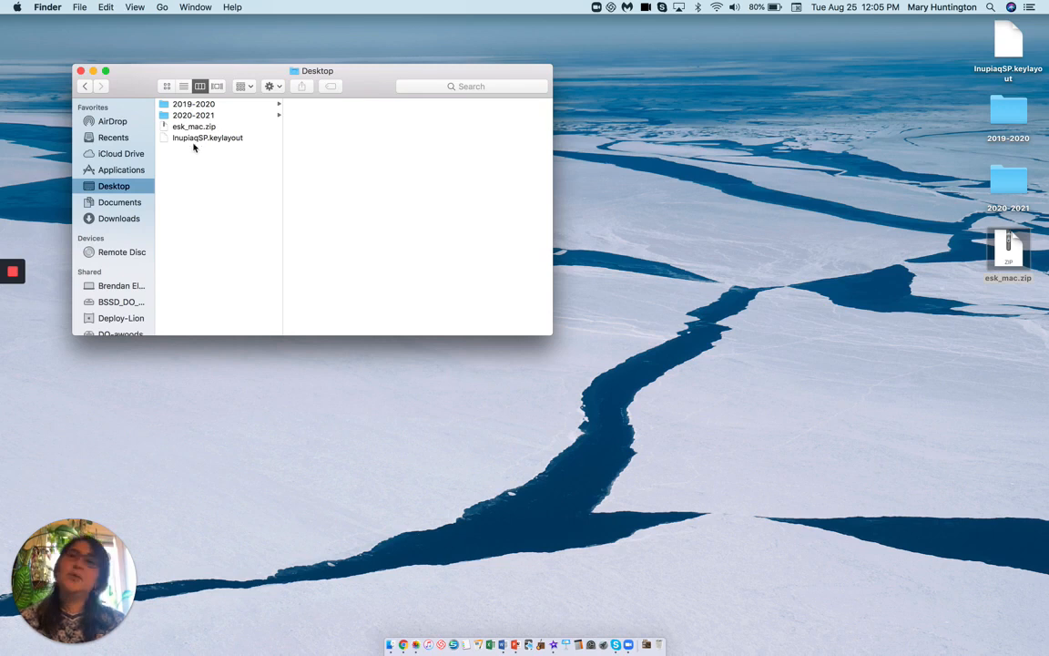
Open the Keyboard Layouts folder in Macintosh HD's Library and try to move InupiaqSP.keylayout from the desktop into it
click(162, 7)
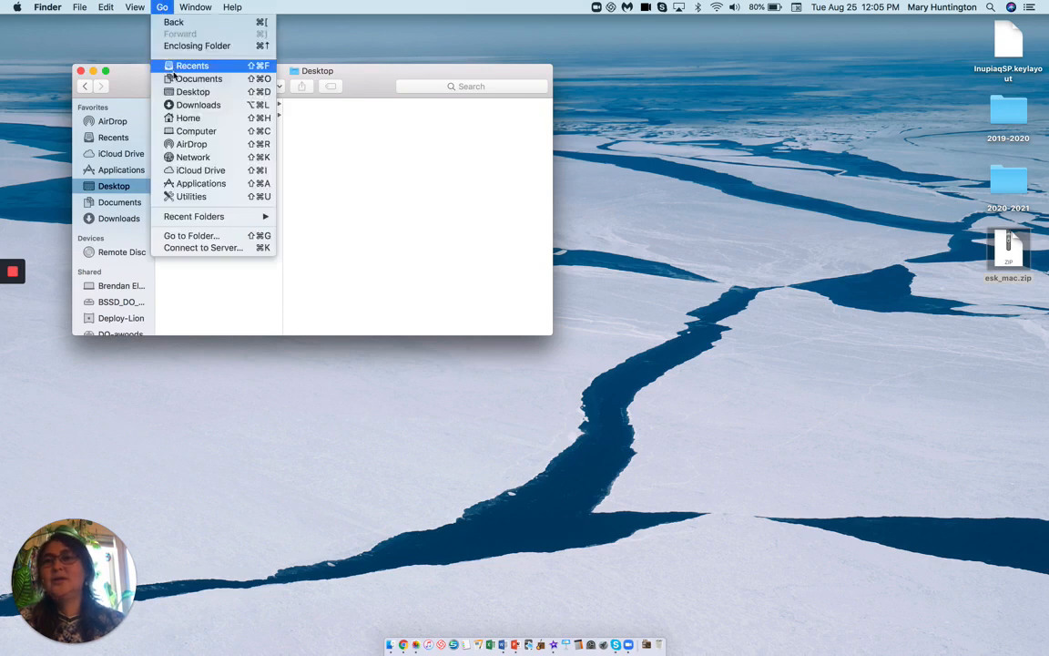
click(186, 133)
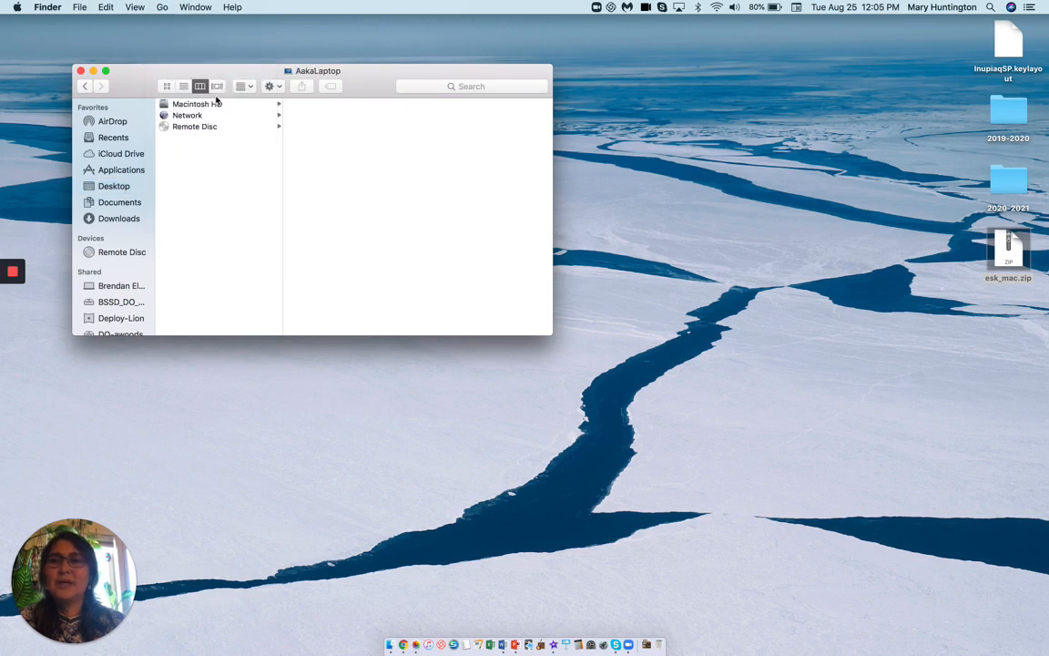
click(209, 106)
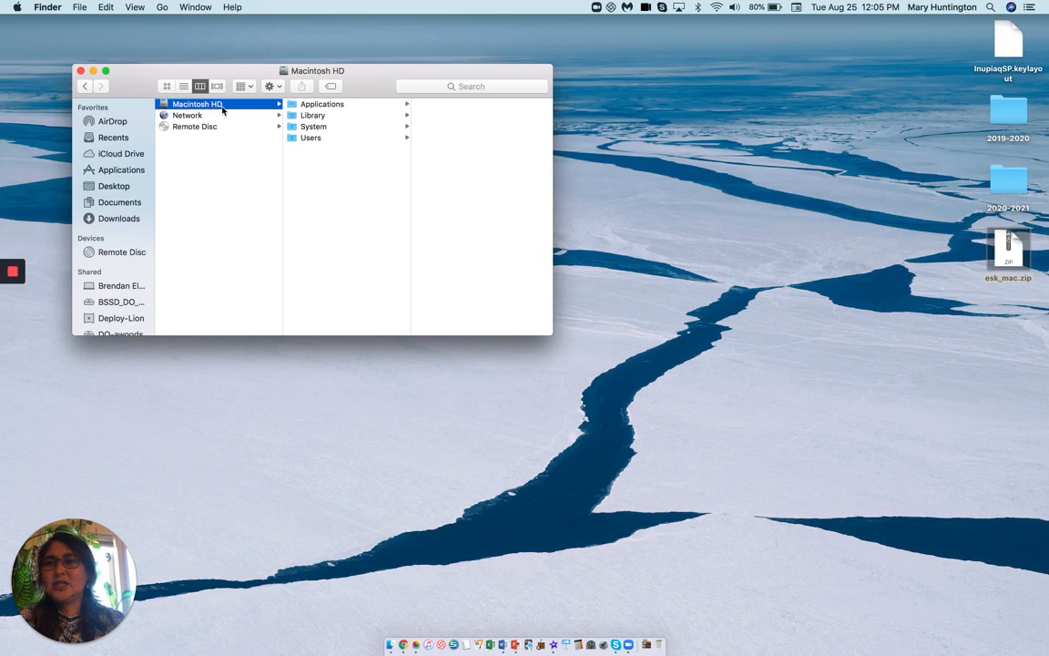
click(327, 117)
scroll(444, 224, down, 3)
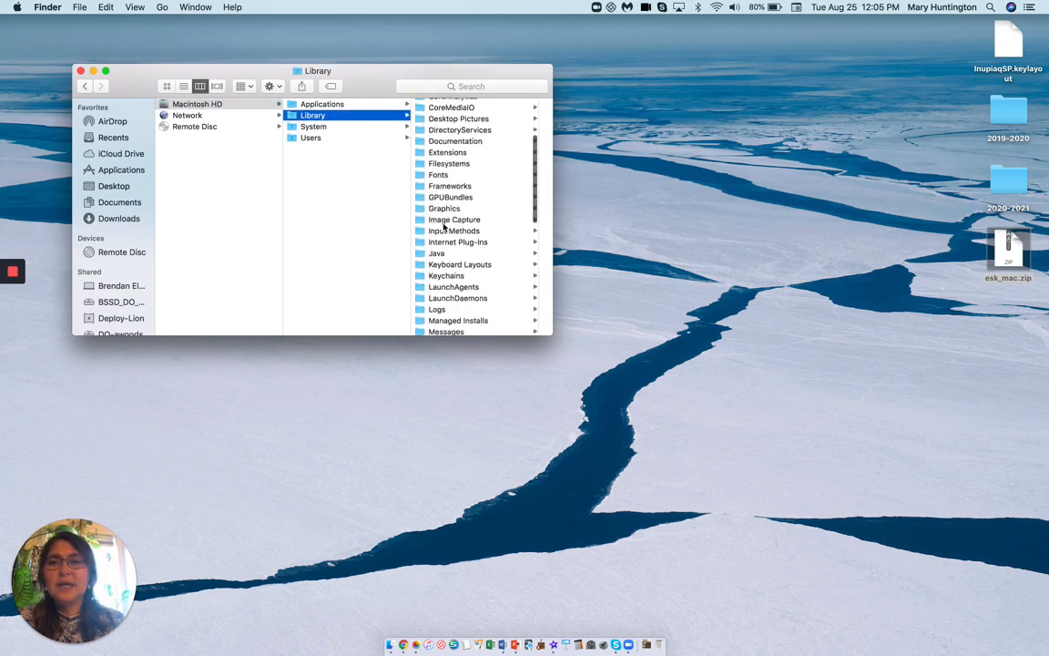
scroll(445, 226, down, 2)
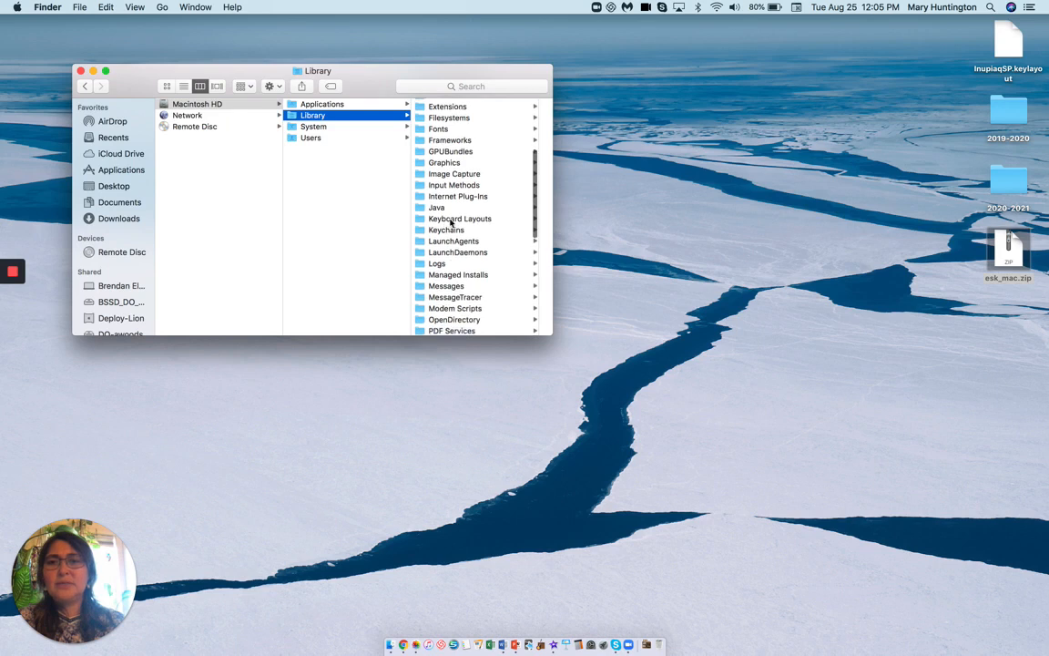
click(450, 221)
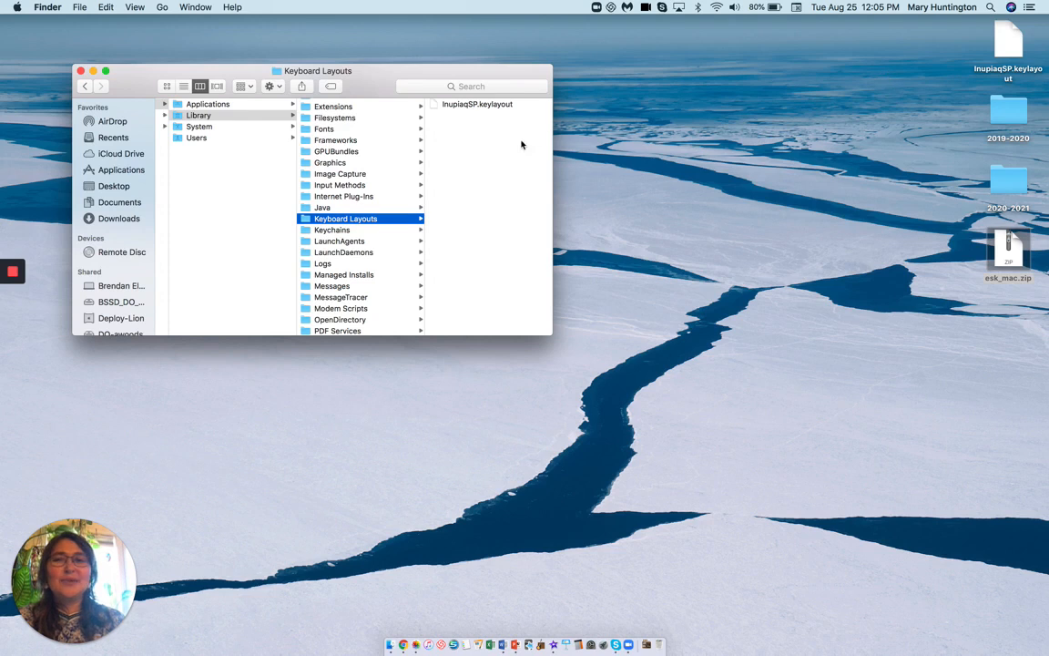
drag(1014, 43, 522, 159)
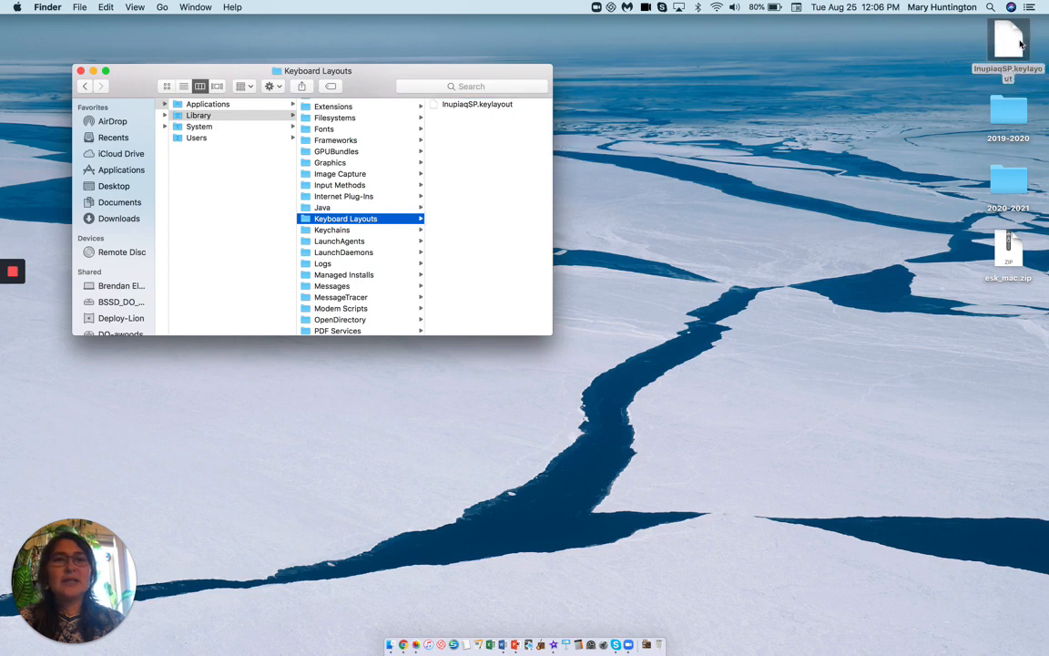
Show the Desktop folder in a second Finder window, try moving InupiaqSP.keylayout from there, and close that window
click(79, 6)
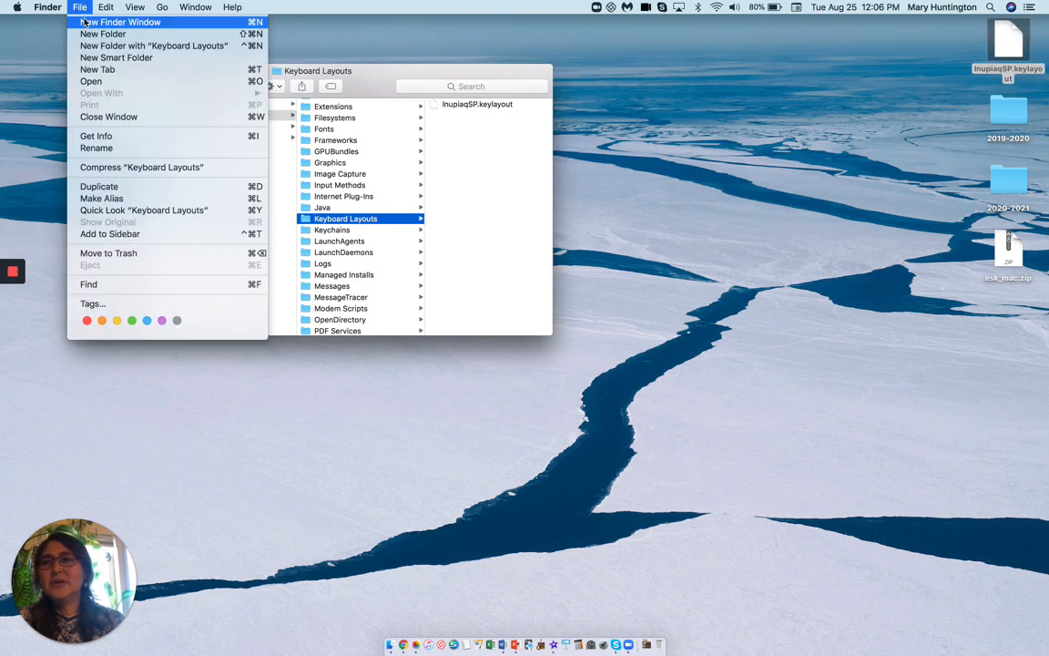
click(88, 24)
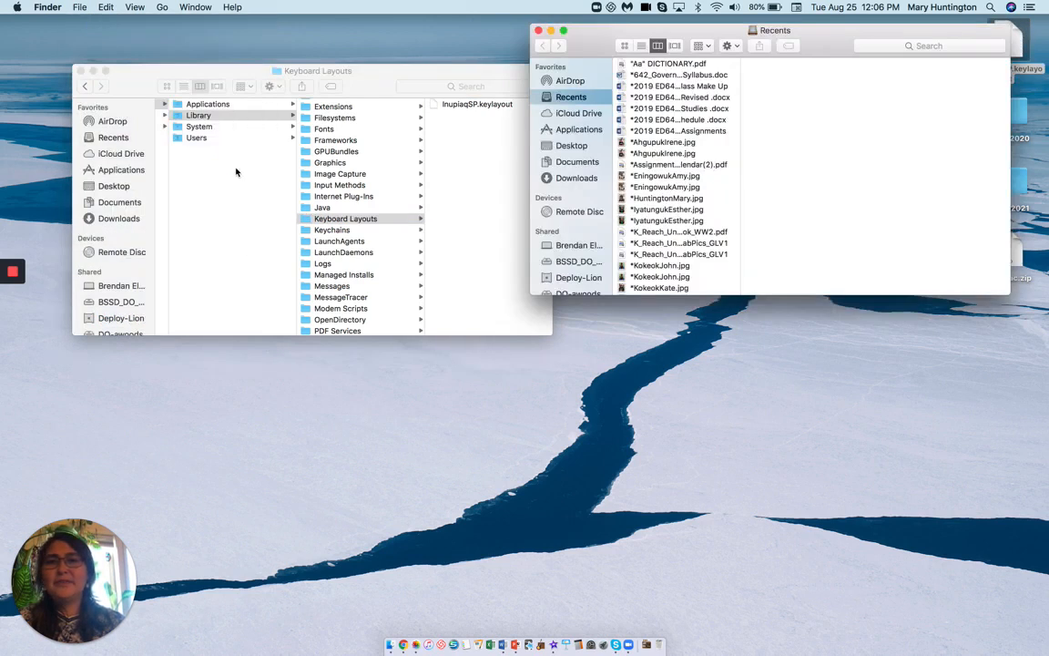
click(580, 147)
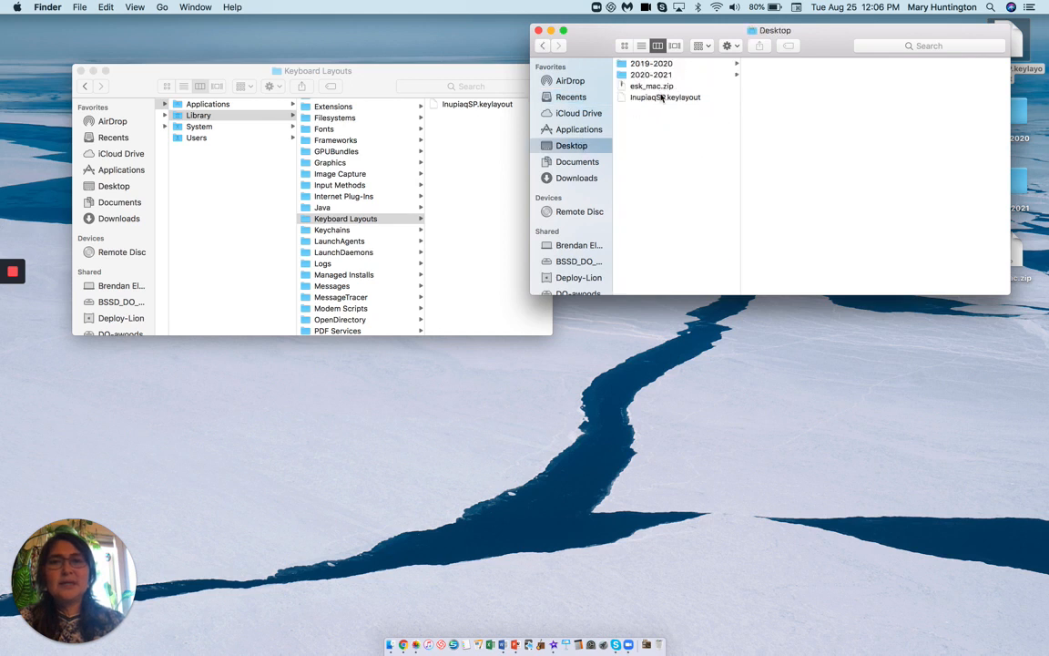
drag(696, 99, 732, 134)
click(539, 32)
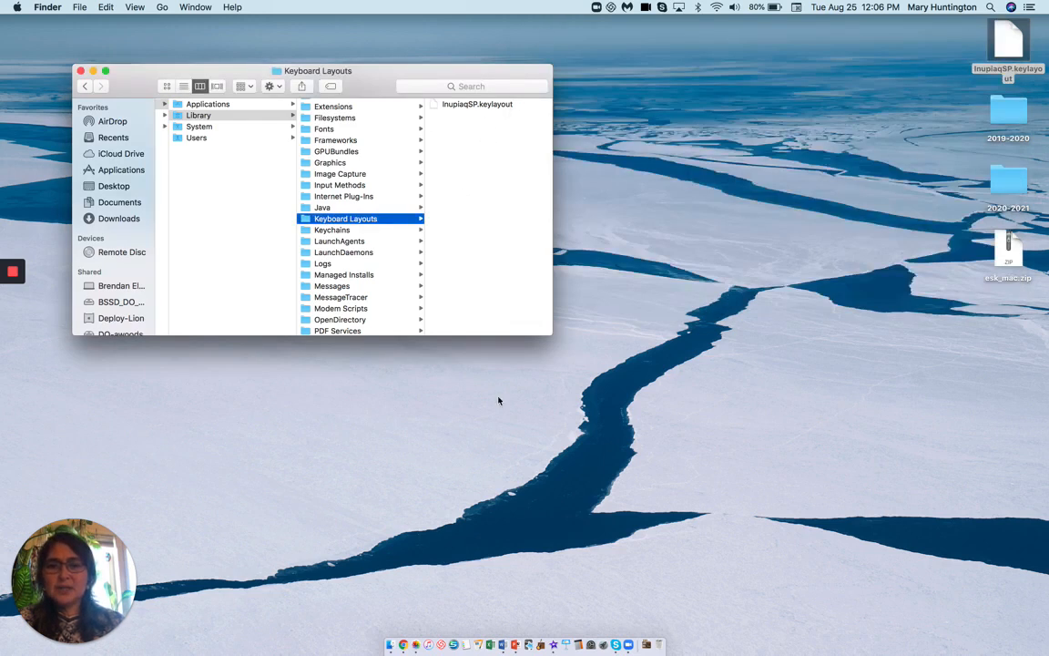
Switch to System Preferences and open the Keyboard input sources settings
click(590, 645)
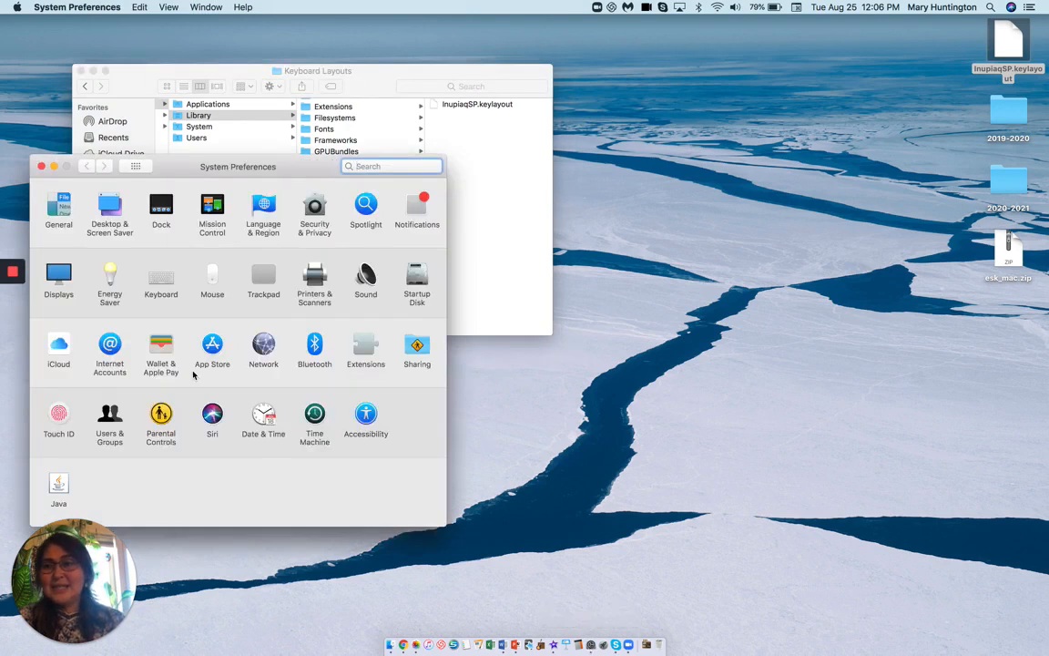
click(156, 271)
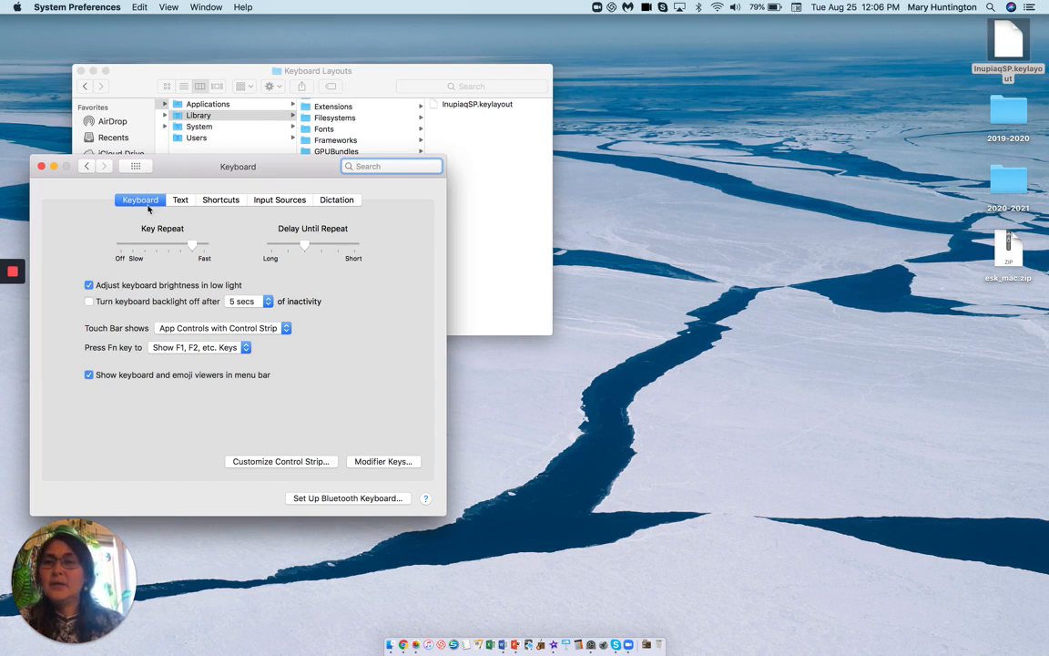
click(282, 202)
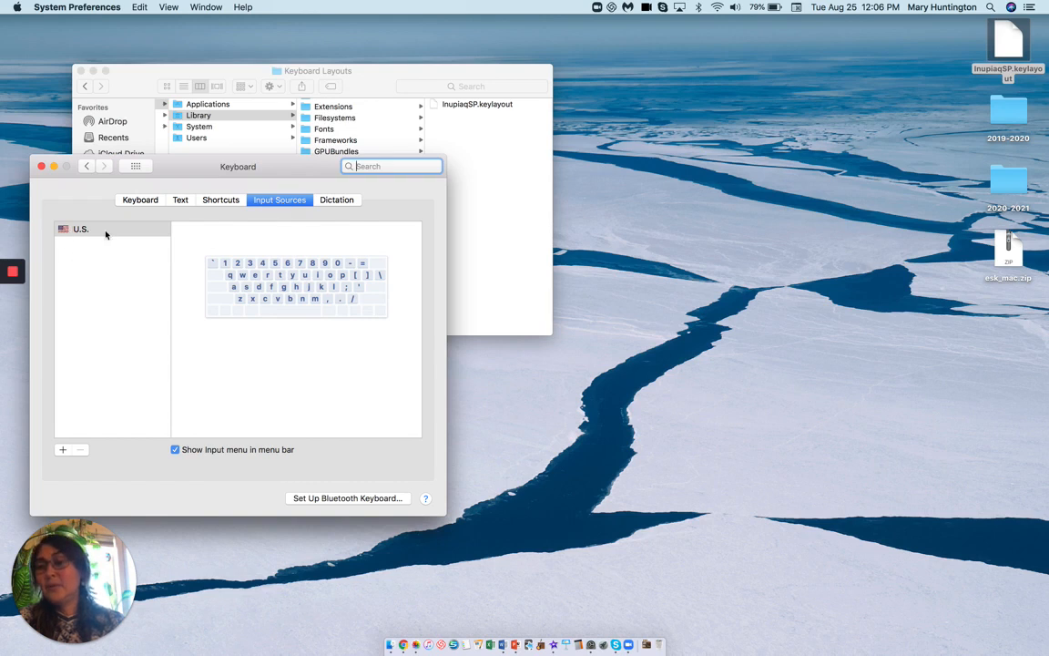
Add the first Inupiaq (Seward Peninsula) layout from the Others language group as a keyboard input source
click(62, 451)
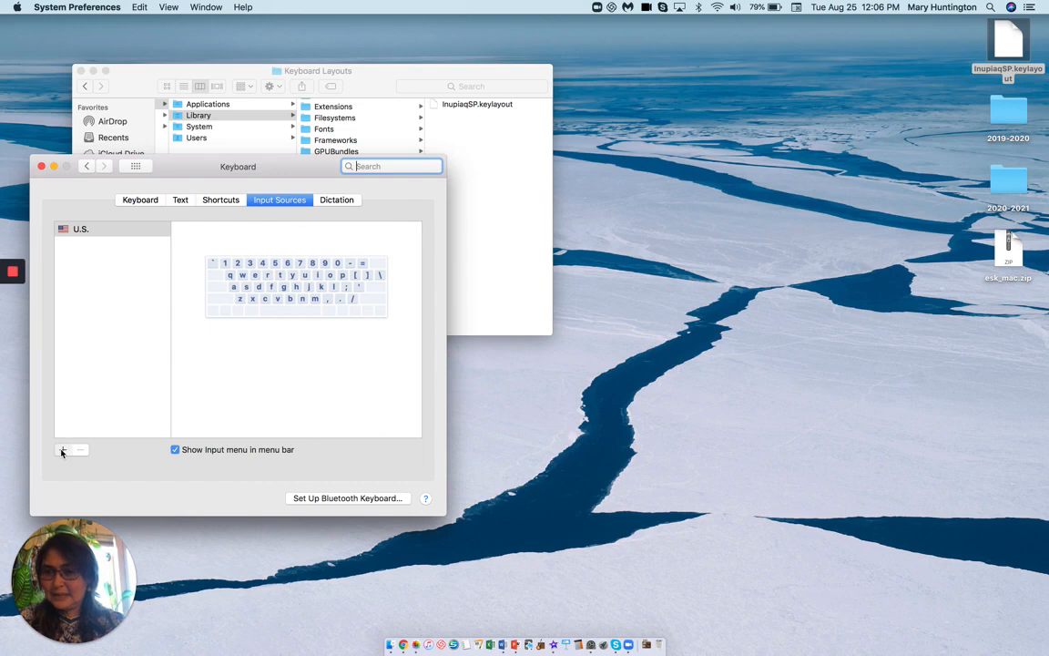
scroll(104, 376, down, 10)
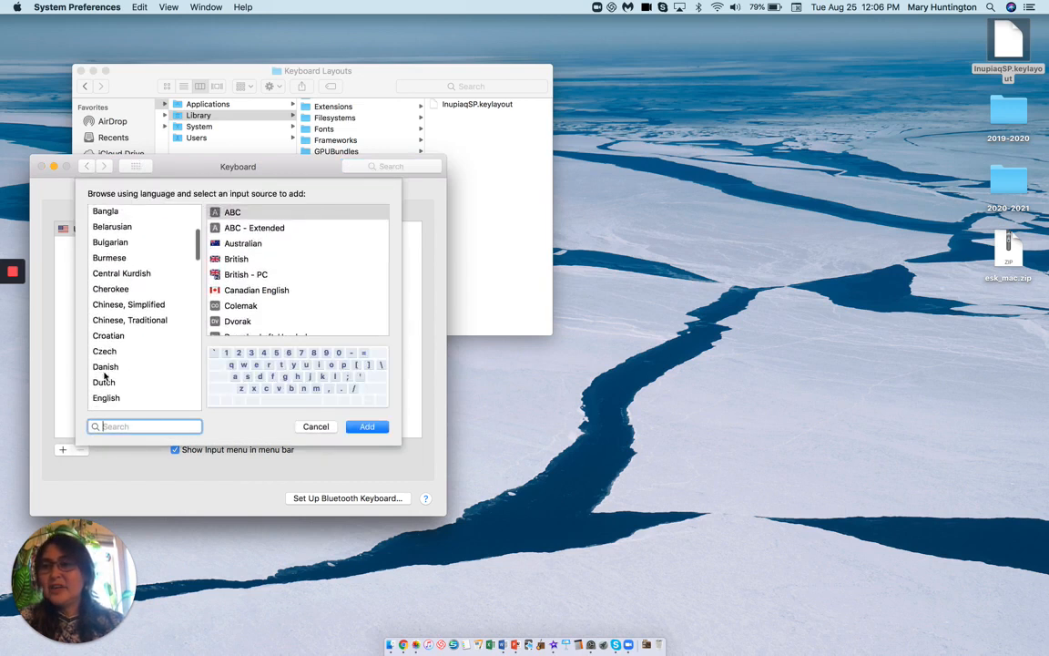
scroll(105, 373, down, 4)
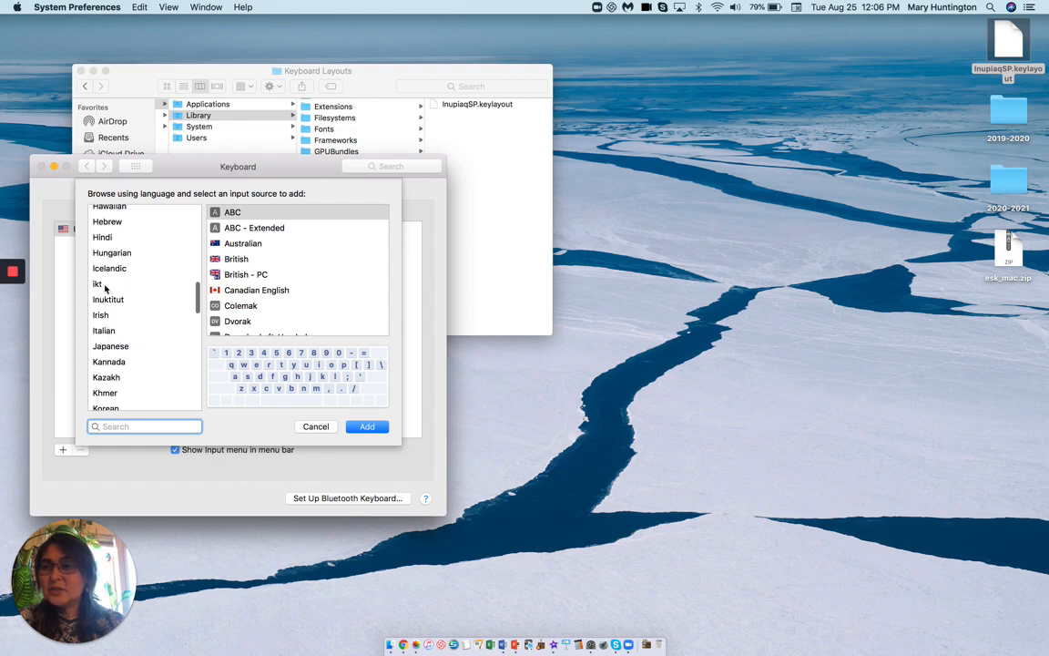
scroll(127, 300, down, 3)
scroll(131, 308, down, 8)
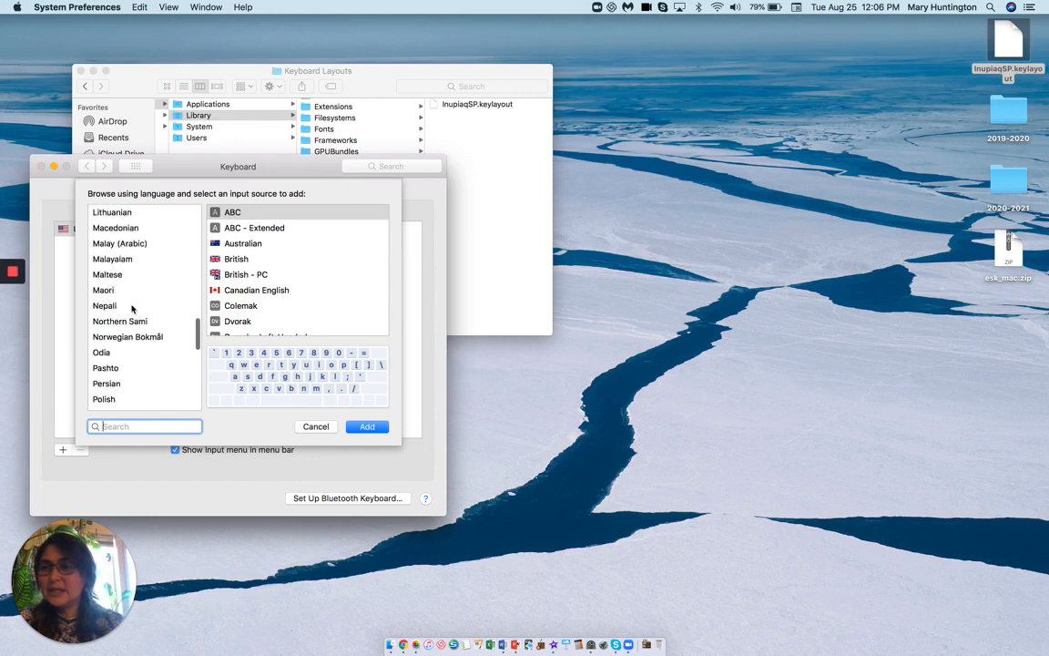
scroll(132, 309, down, 3)
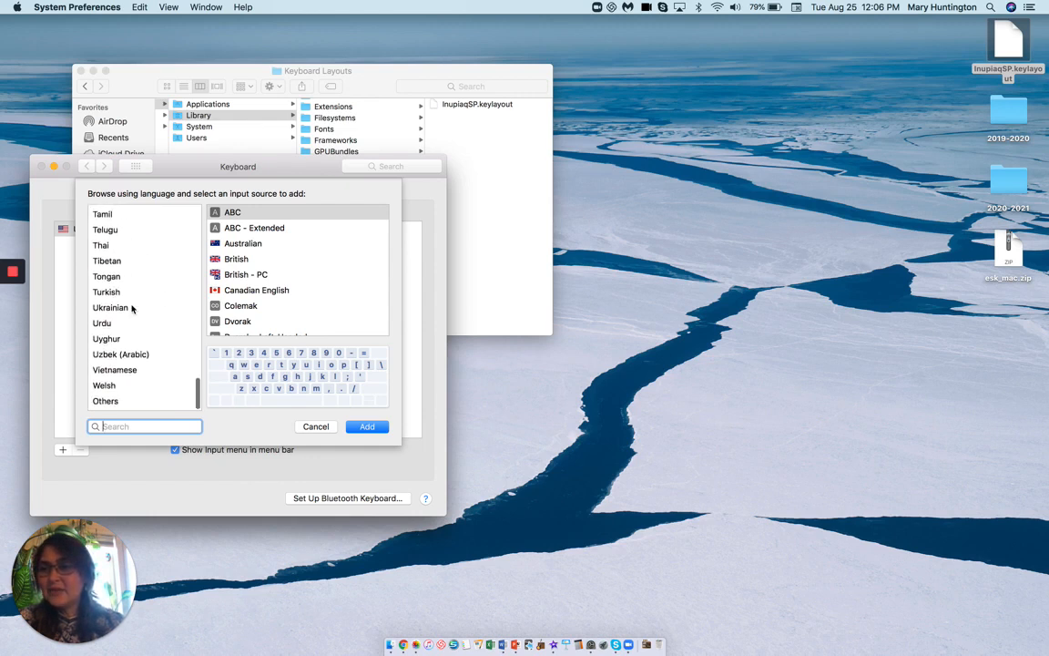
click(113, 402)
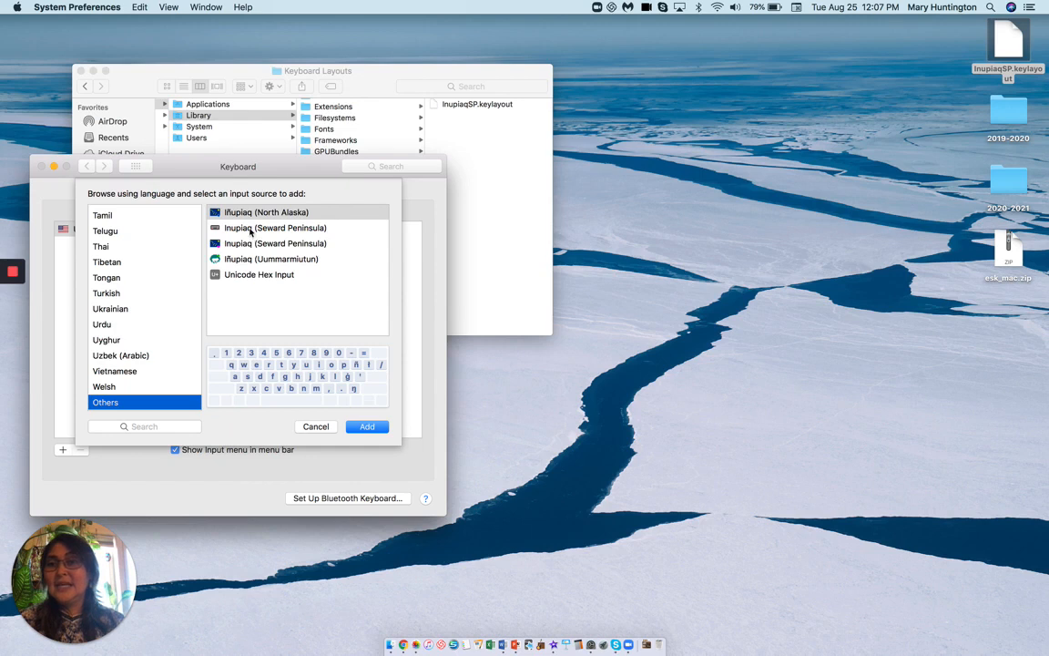
click(250, 229)
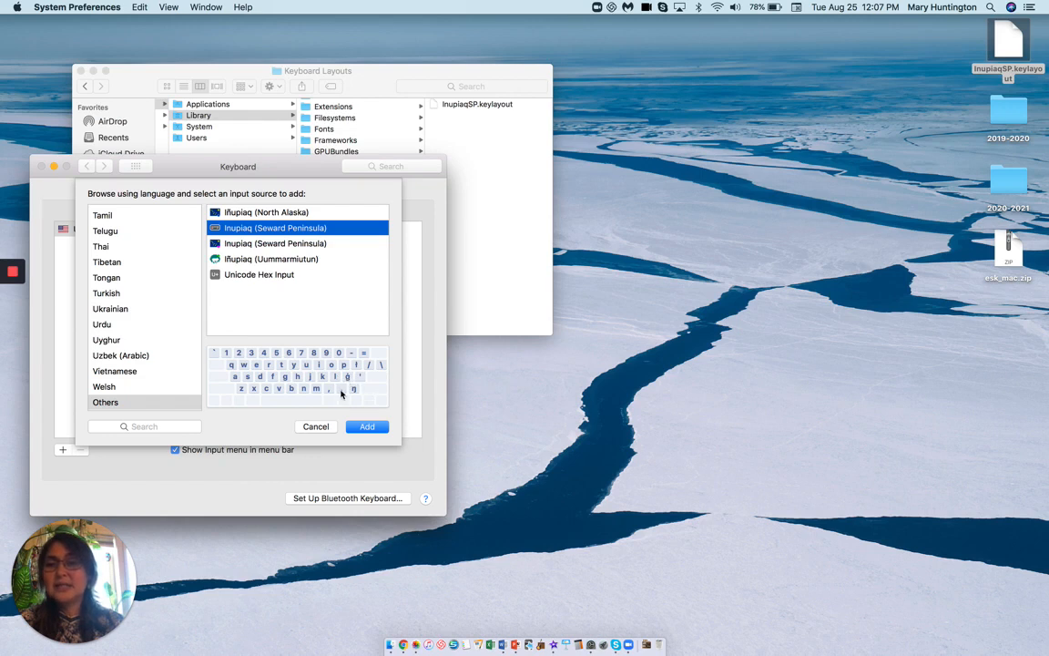
click(368, 428)
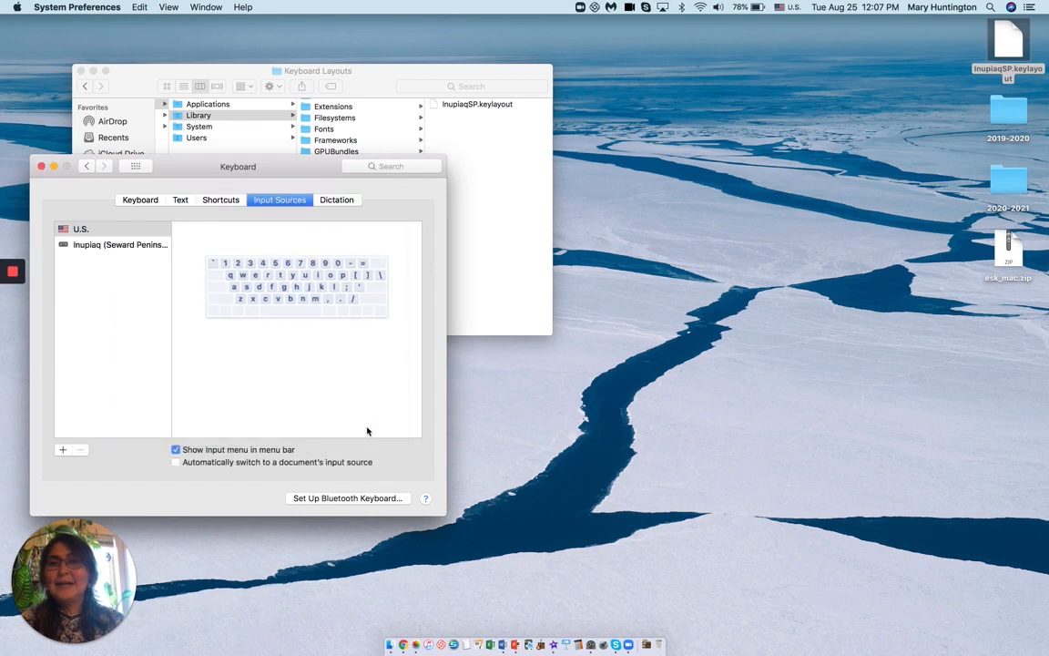
Check the input sources offered in the input menu and close the Keyboard settings
click(787, 9)
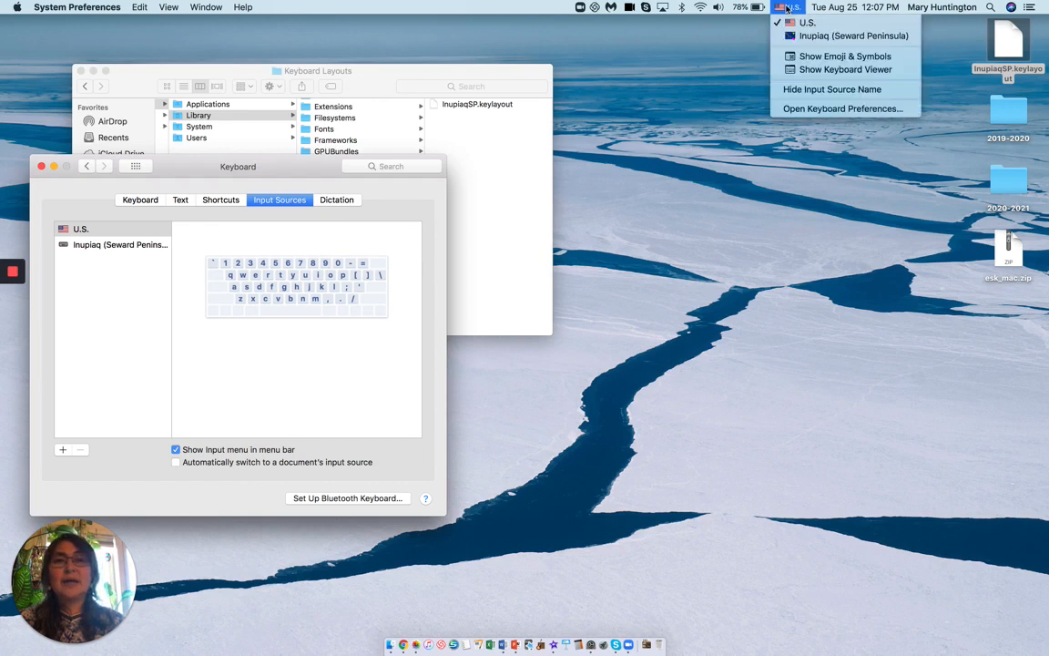
click(788, 9)
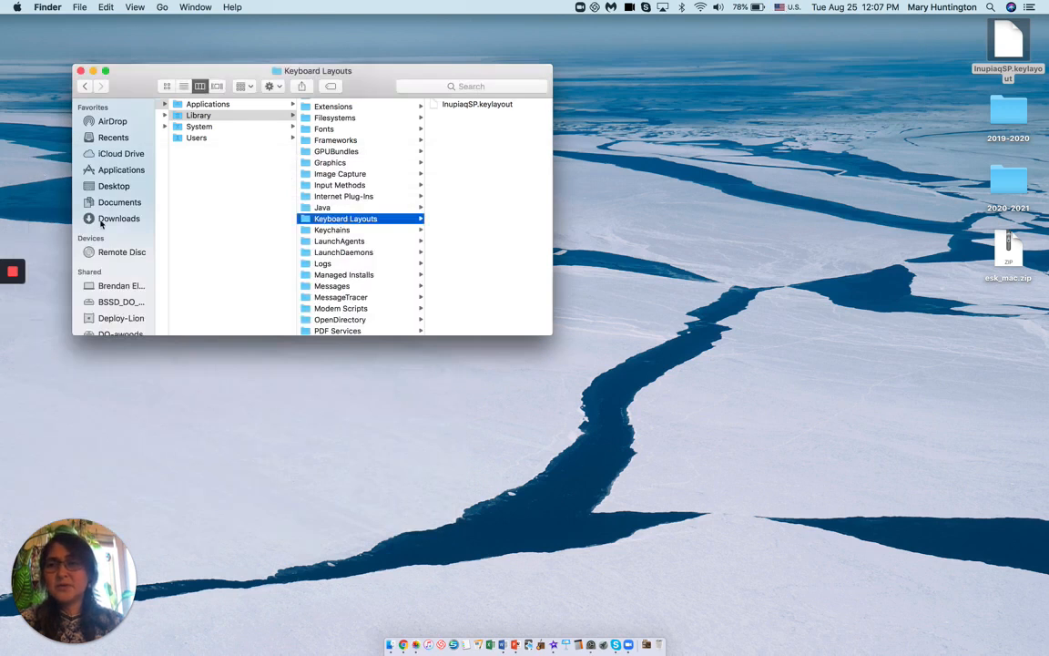
click(41, 166)
Switch to Word and enter "Wa//a" in the blank document using the U.S. layout
click(502, 645)
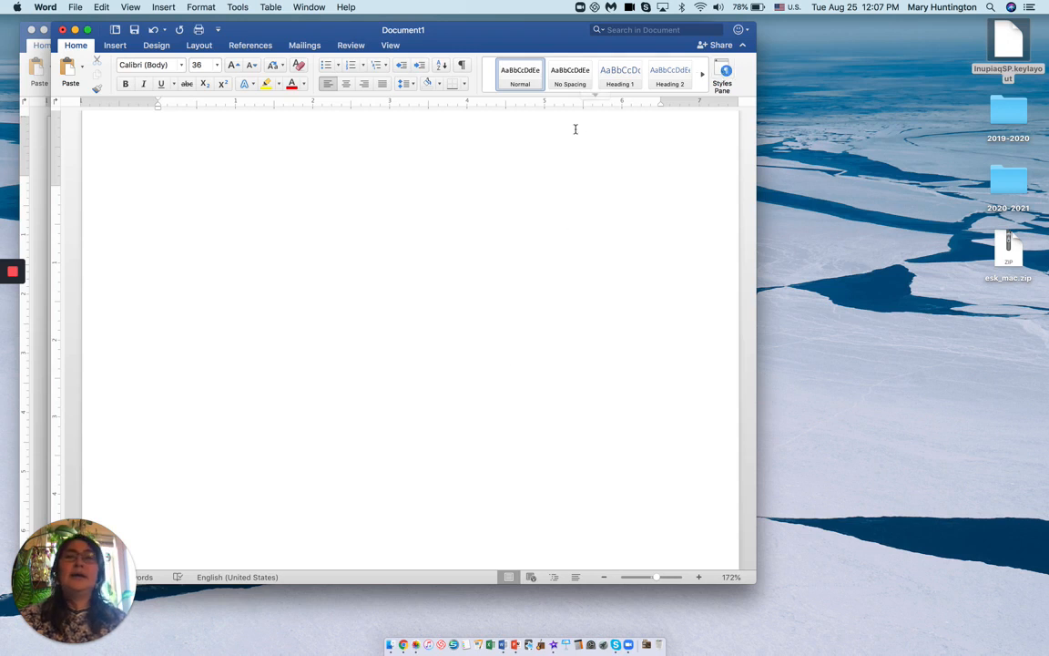
text(Wa)
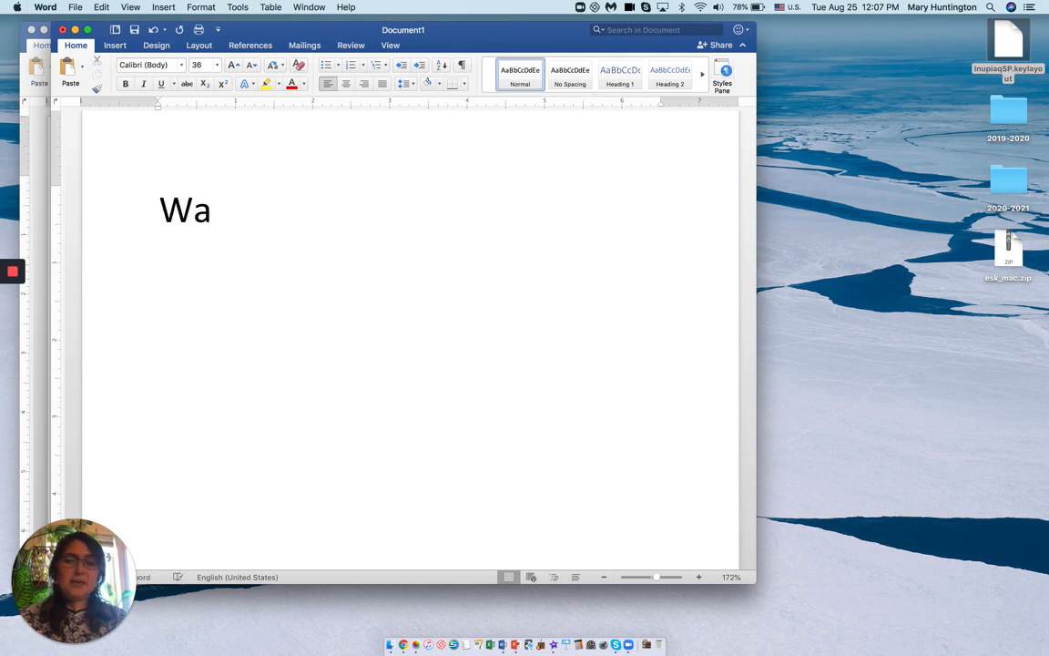
text(//a)
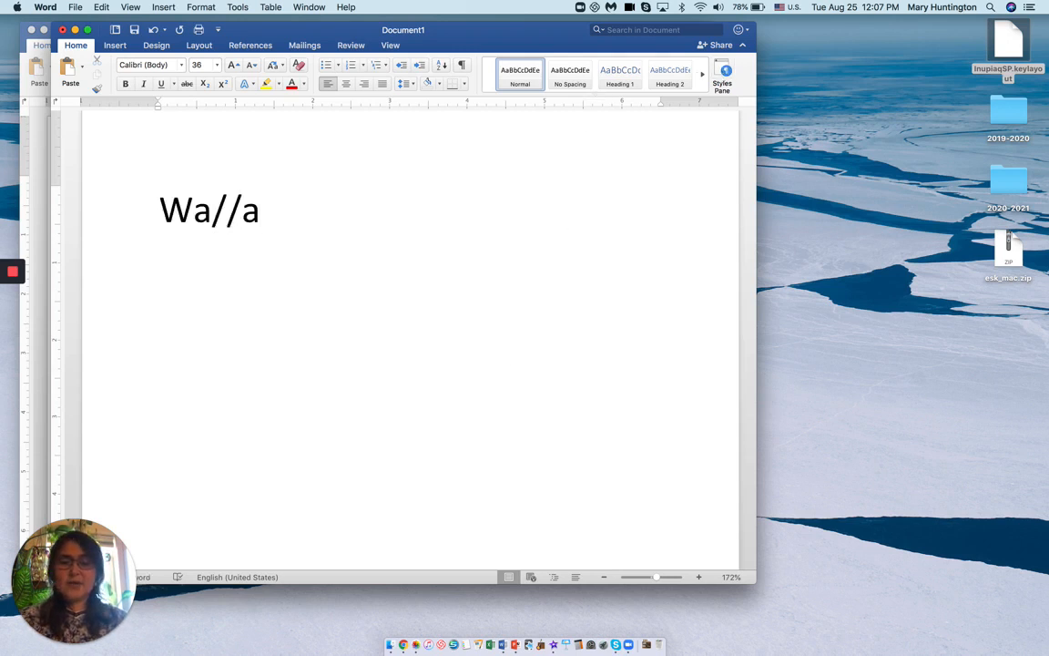
Set the input source to Inupiaq (Seward Peninsula) and enter "Waŋŋa" followed by the writer's name on a new line
click(785, 7)
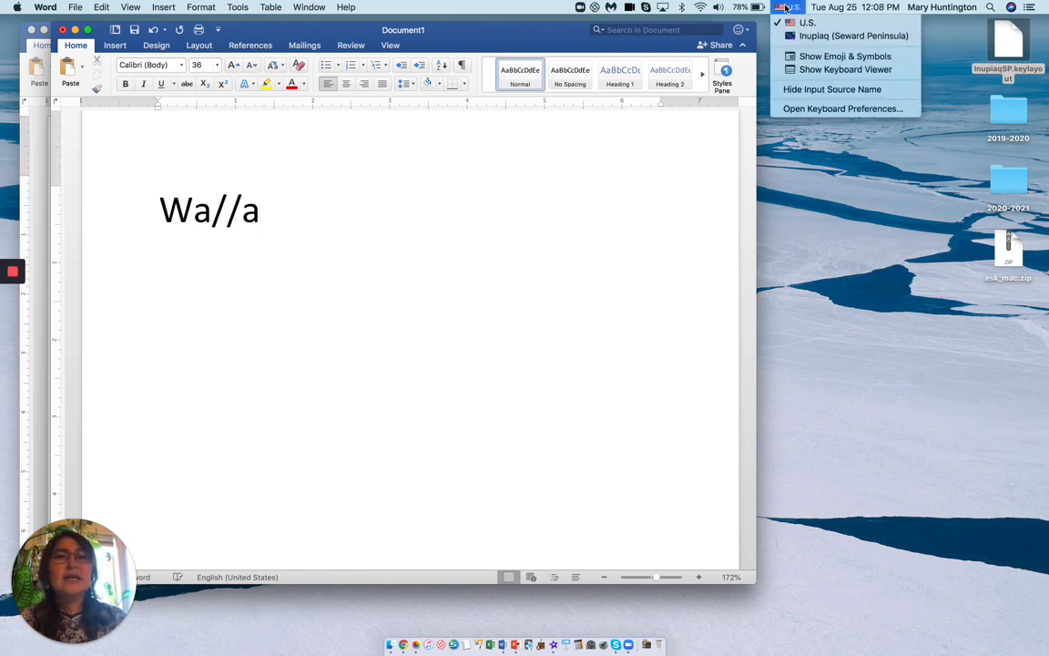
click(796, 37)
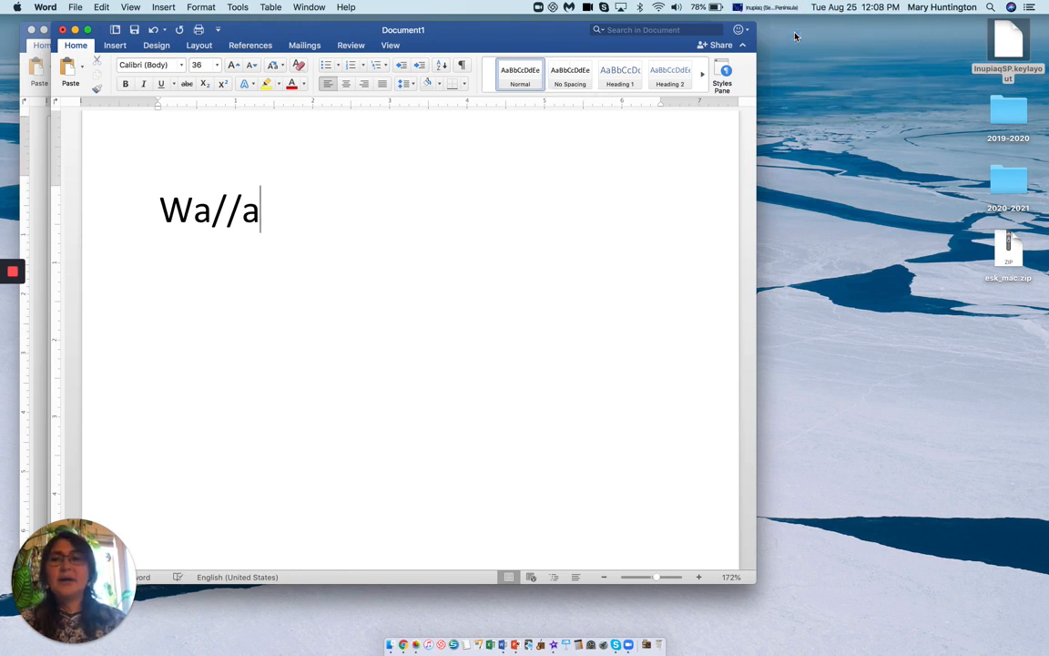
key(Return)
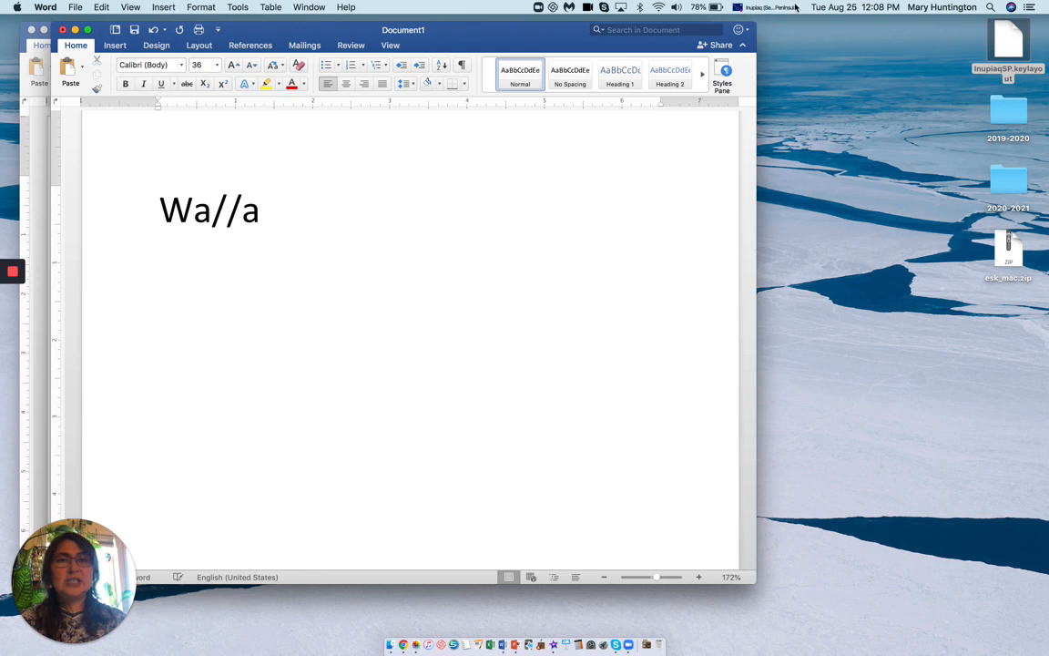
text(W)
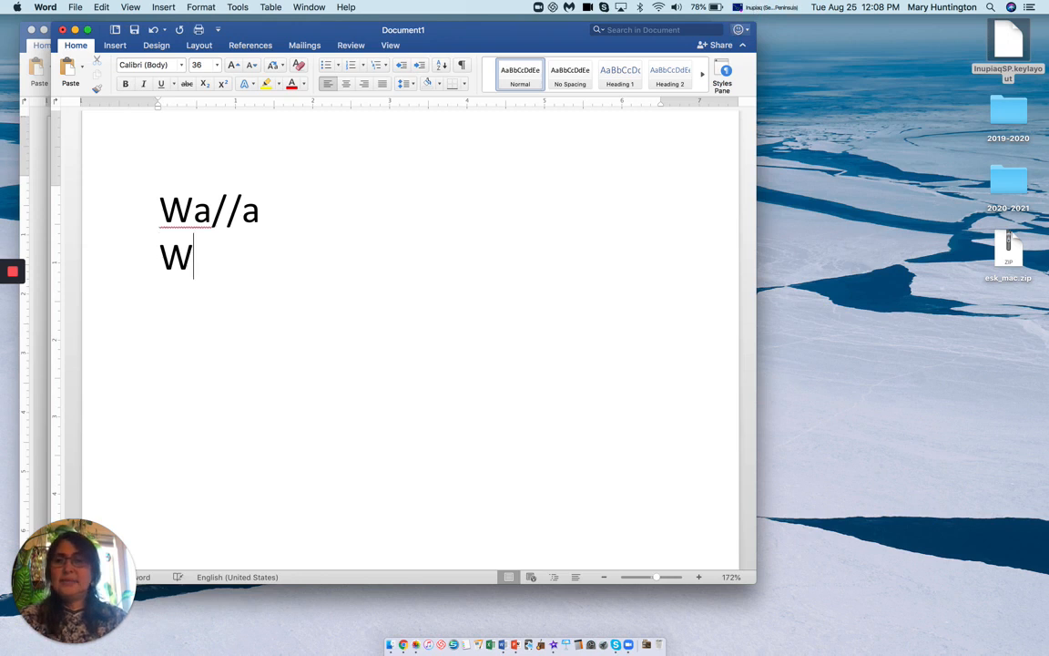
text(aŋŋa.)
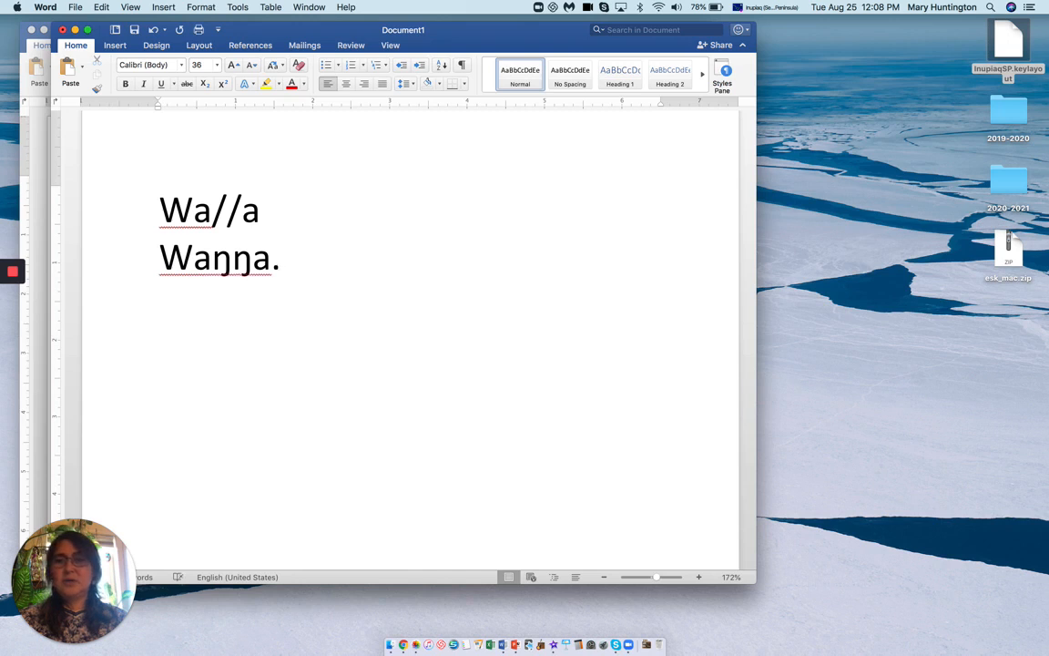
key(BackSpace)
text(Suzzuk. I)
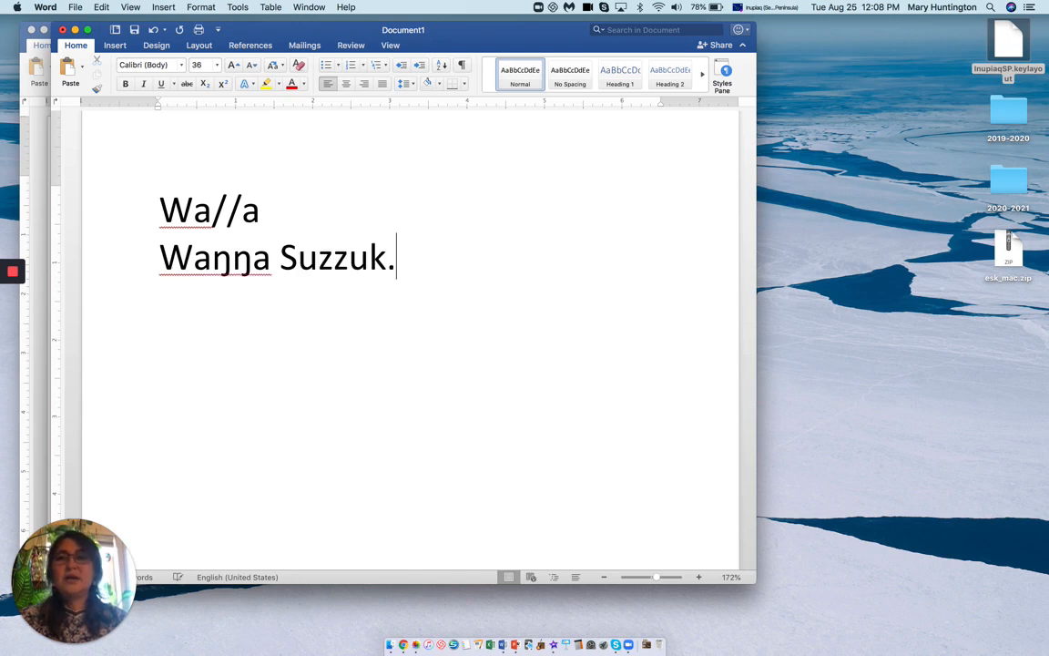
Complete the second sentence after the name as "Inuuniaqtuŋa Uŋalaqłiġmi."
text(nuun)
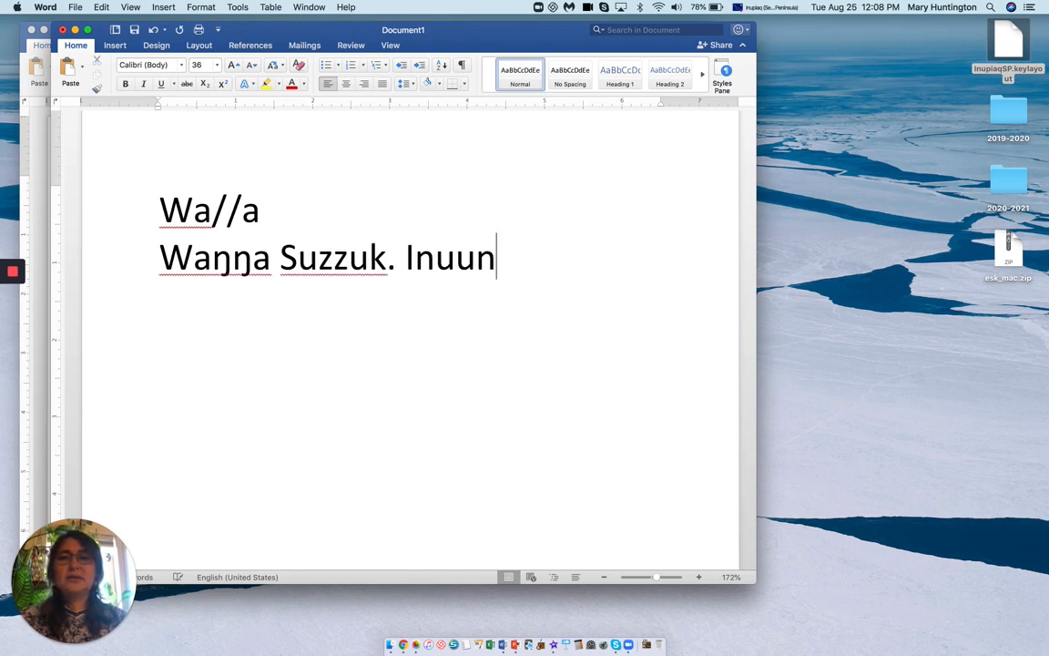
text(iaqtu)
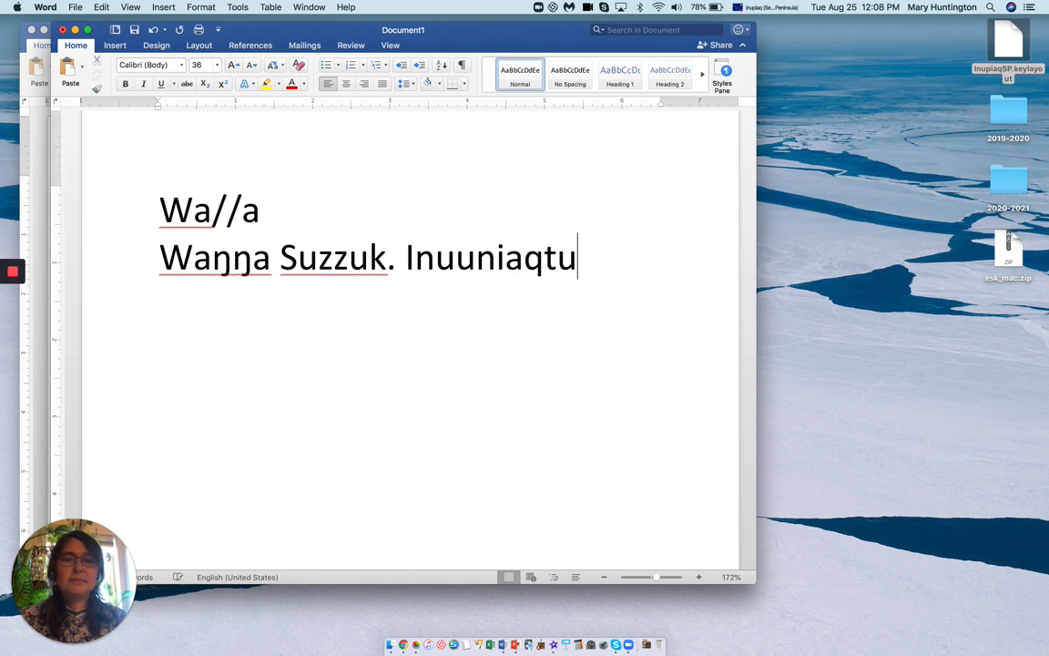
text(ŋa)
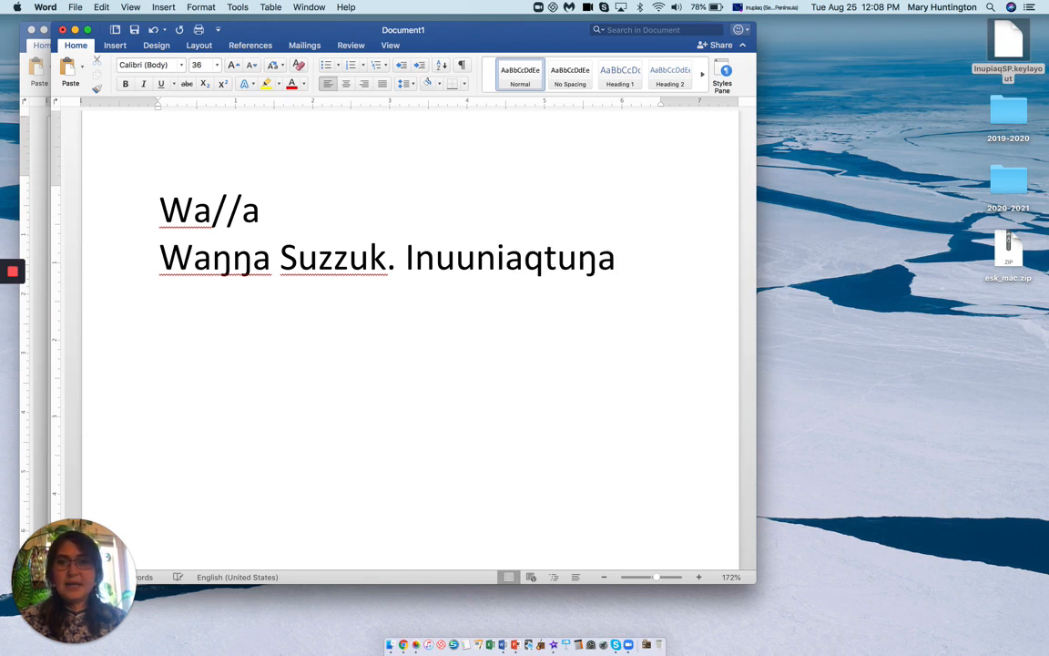
text( Un)
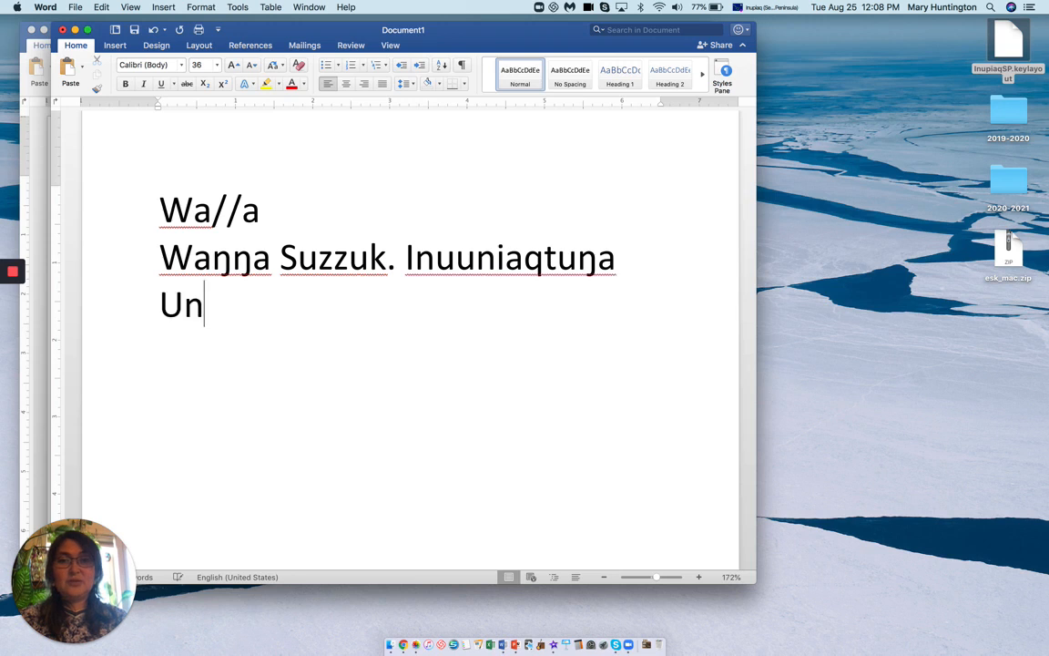
key(BackSpace)
text(ŋa)
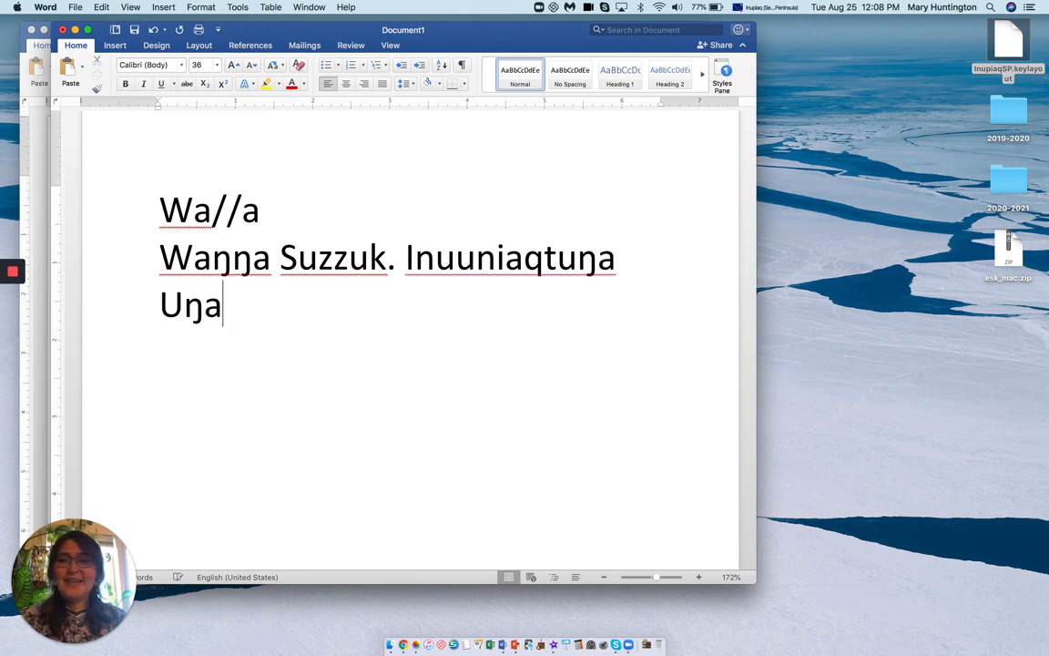
text(laqłi)
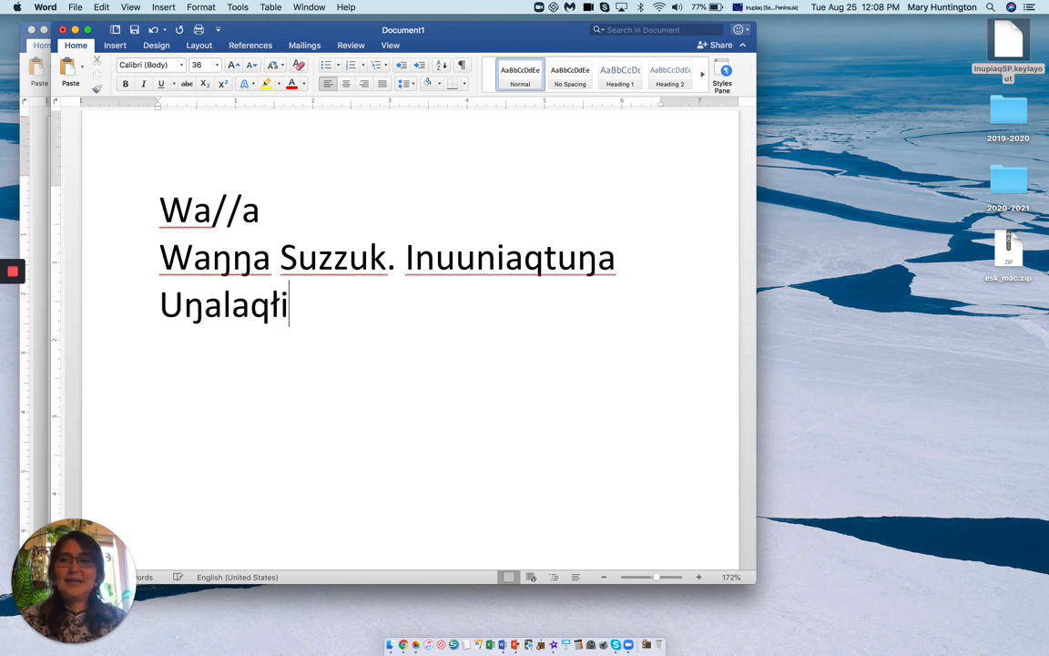
text(ġmi.)
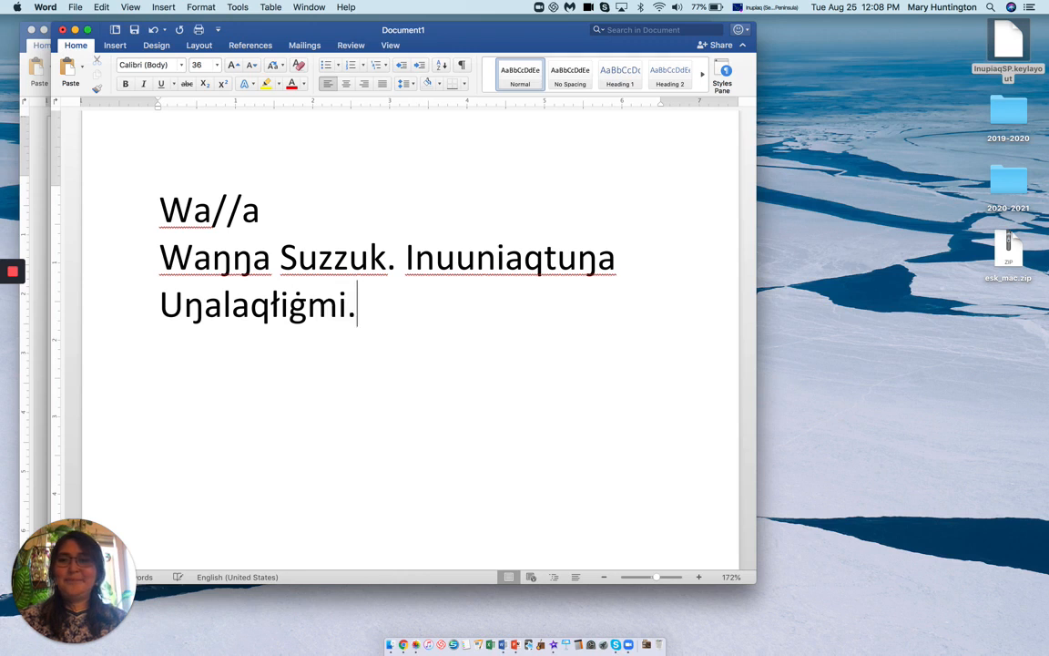